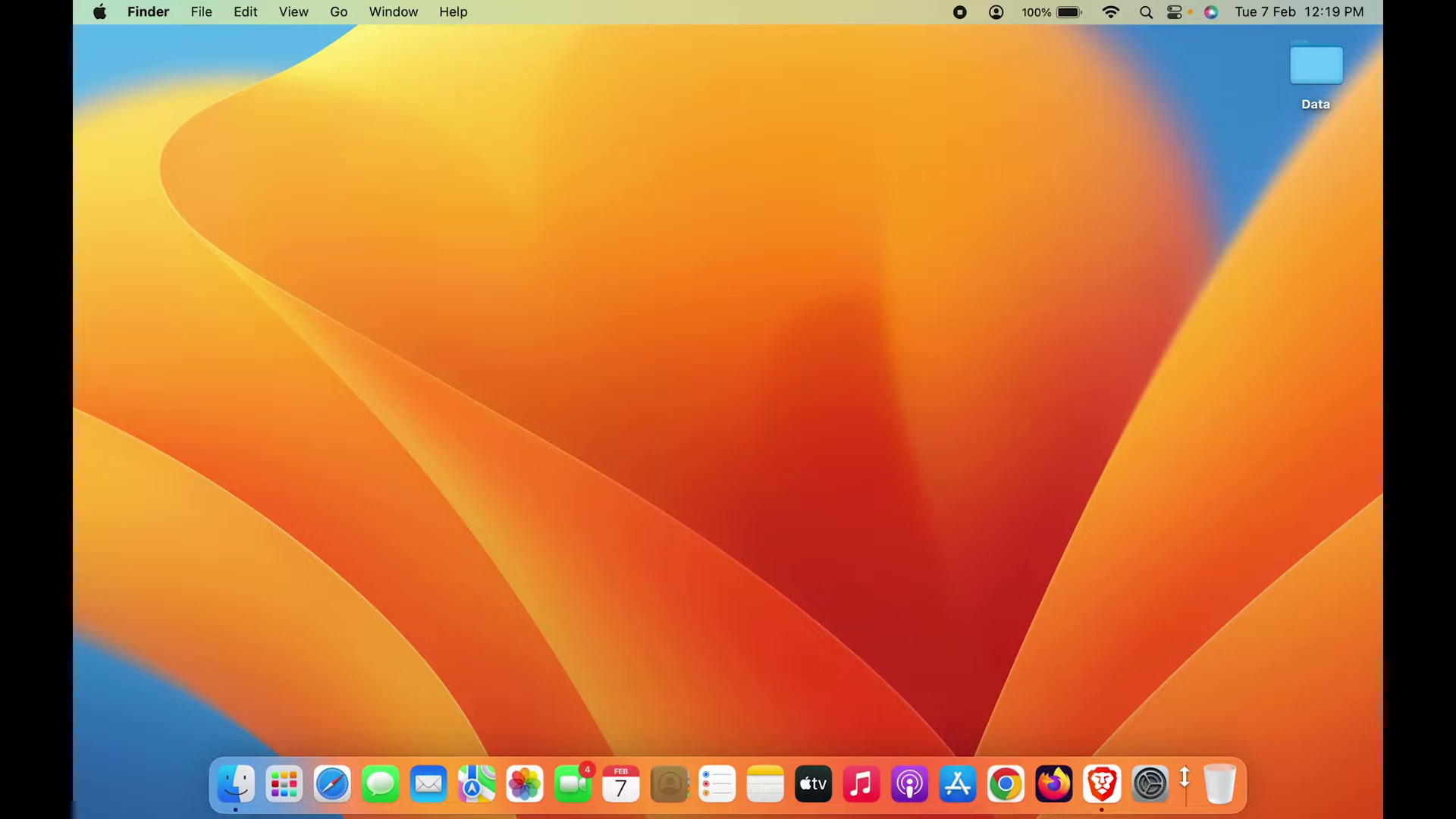
Step: Open System Settings on the Desktop & Dock page
{"action": "left_click", "coordinate": [1152, 788]}
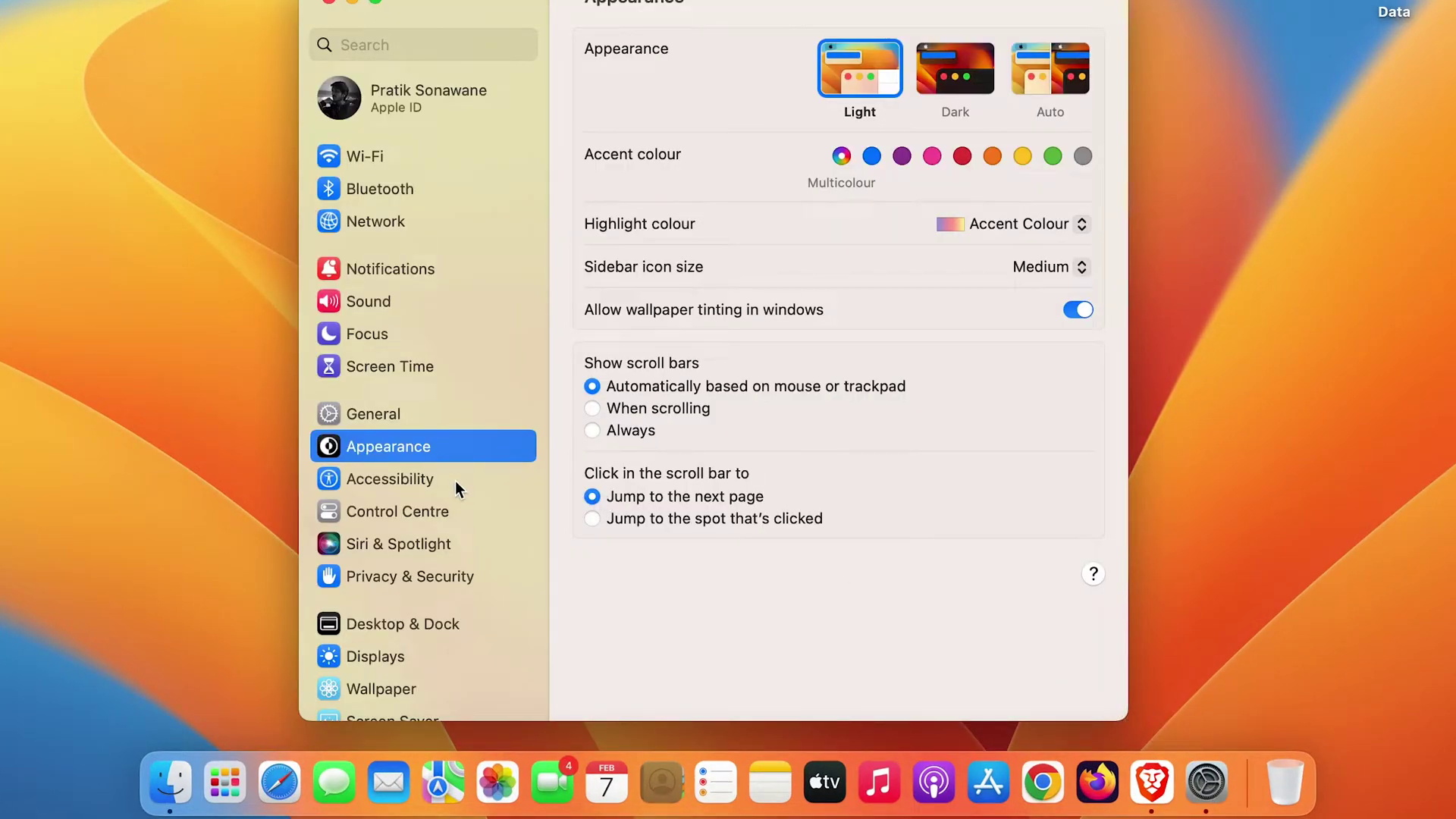
{"action": "scroll", "coordinate": [455, 481], "scroll_direction": "down", "scroll_amount": 5}
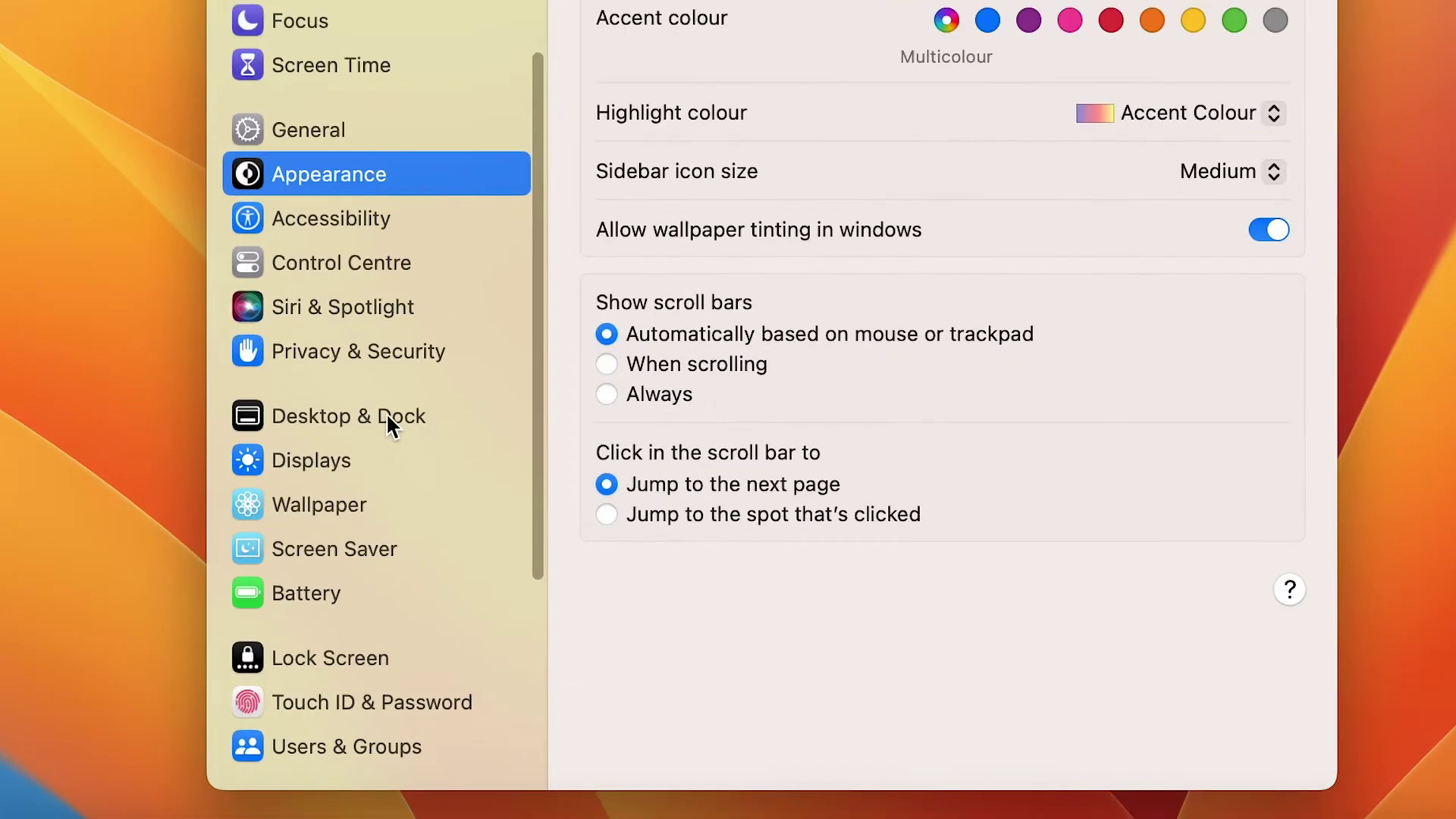
{"action": "left_click", "coordinate": [476, 446]}
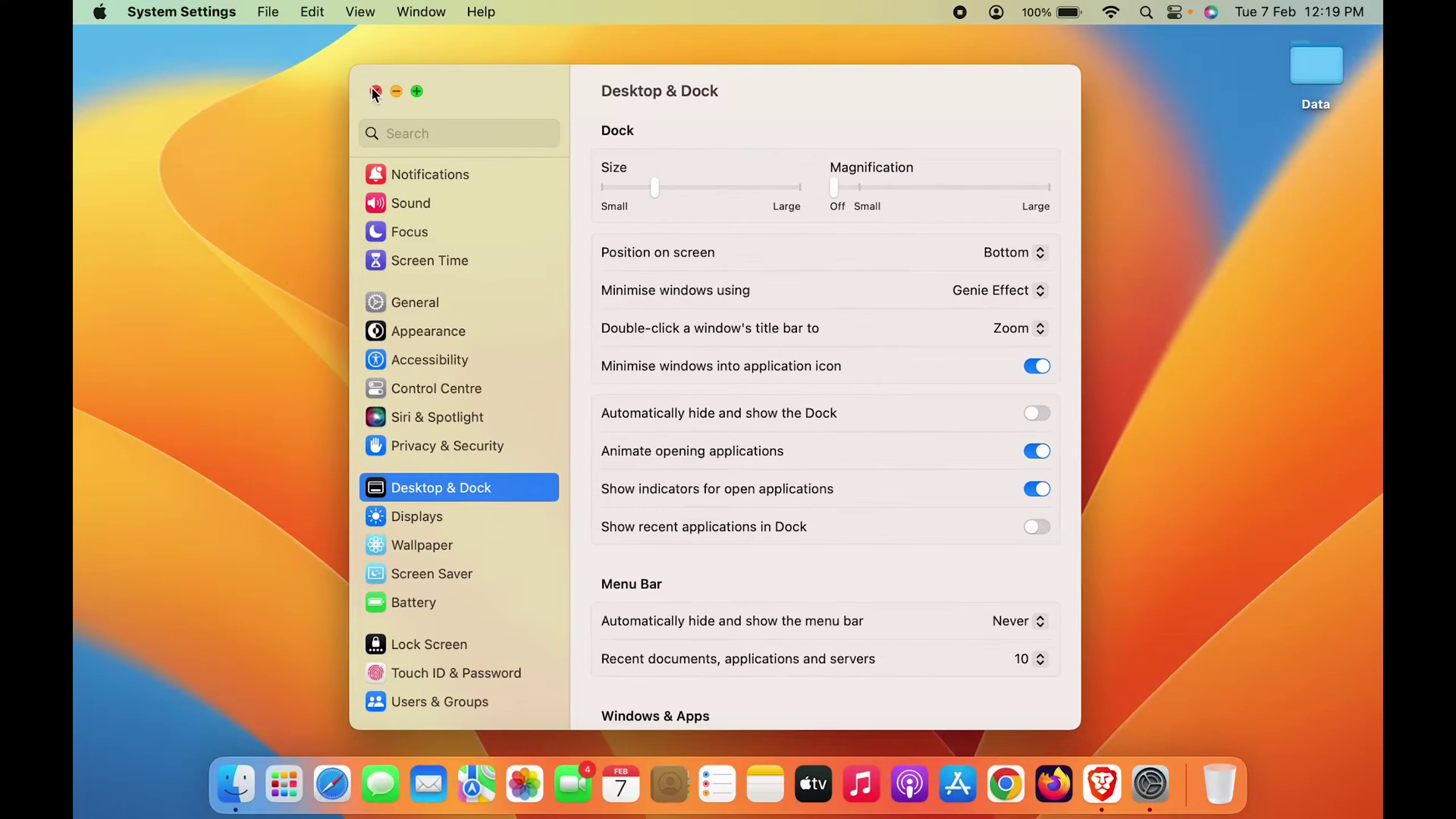
Step: Close System Settings and reopen Desktop & Dock through the Dock's right-click Dock Settings… item
{"action": "left_click", "coordinate": [371, 88]}
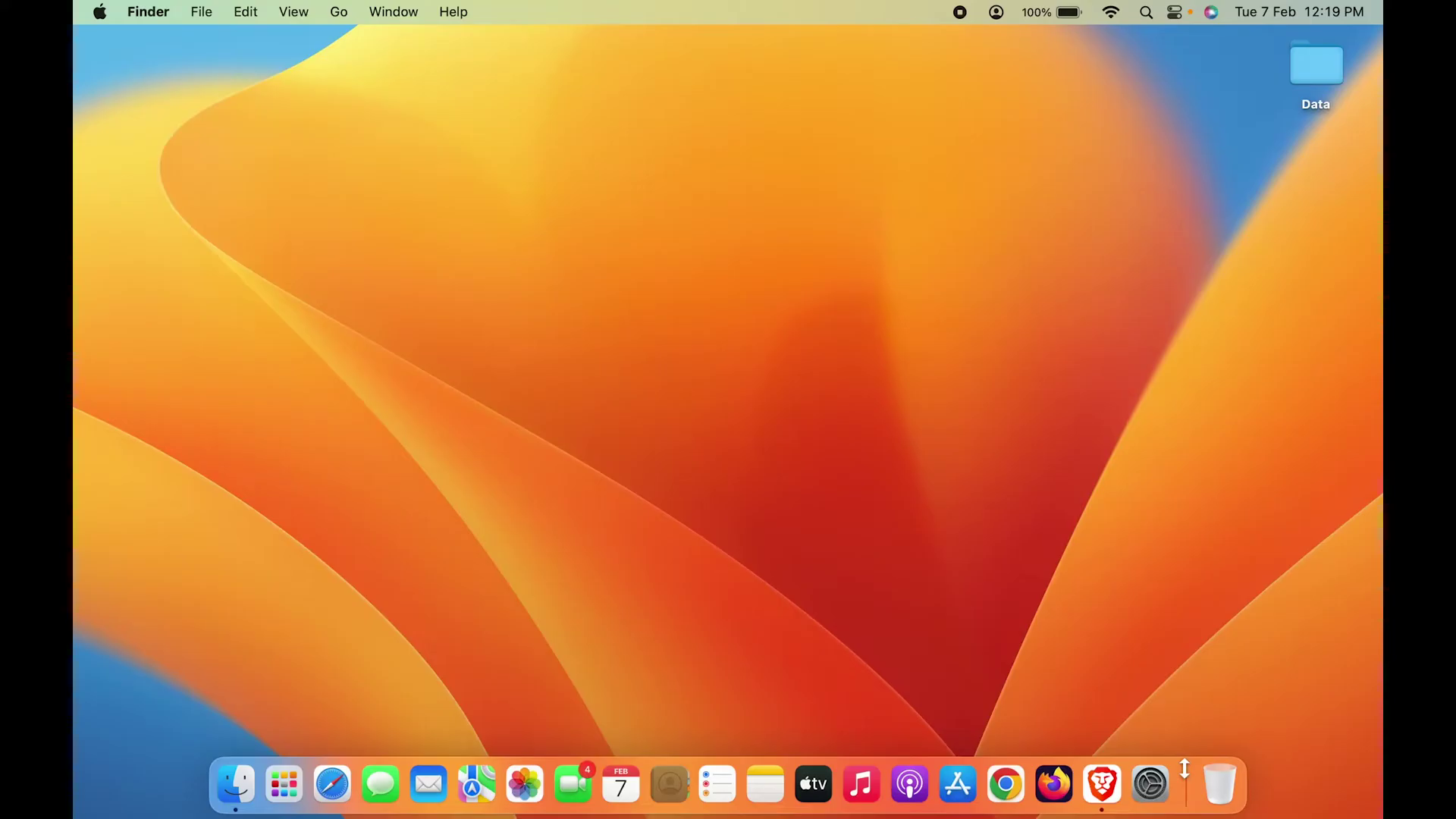
{"action": "right_click", "coordinate": [1276, 752]}
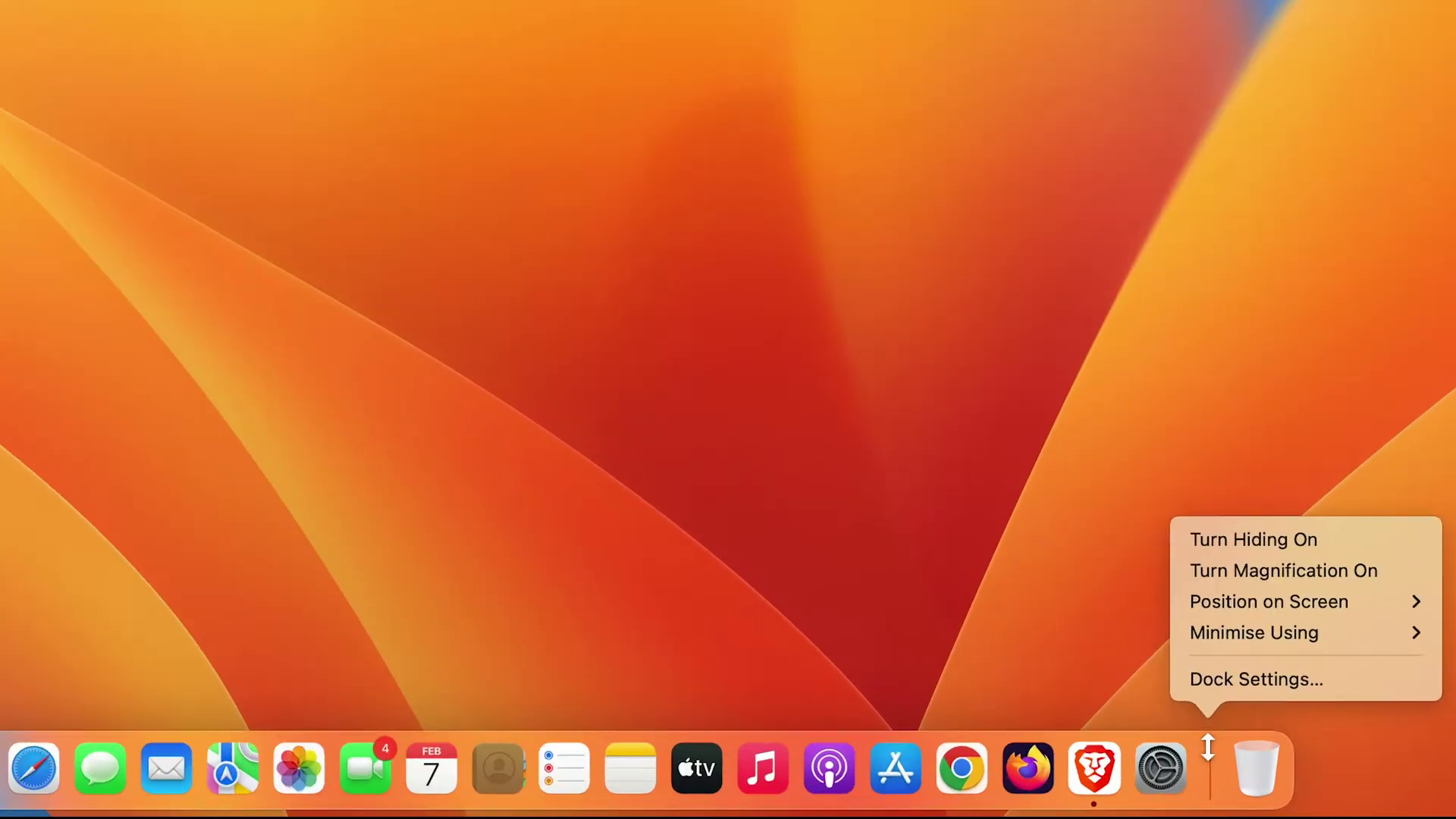
{"action": "left_click", "coordinate": [1246, 677]}
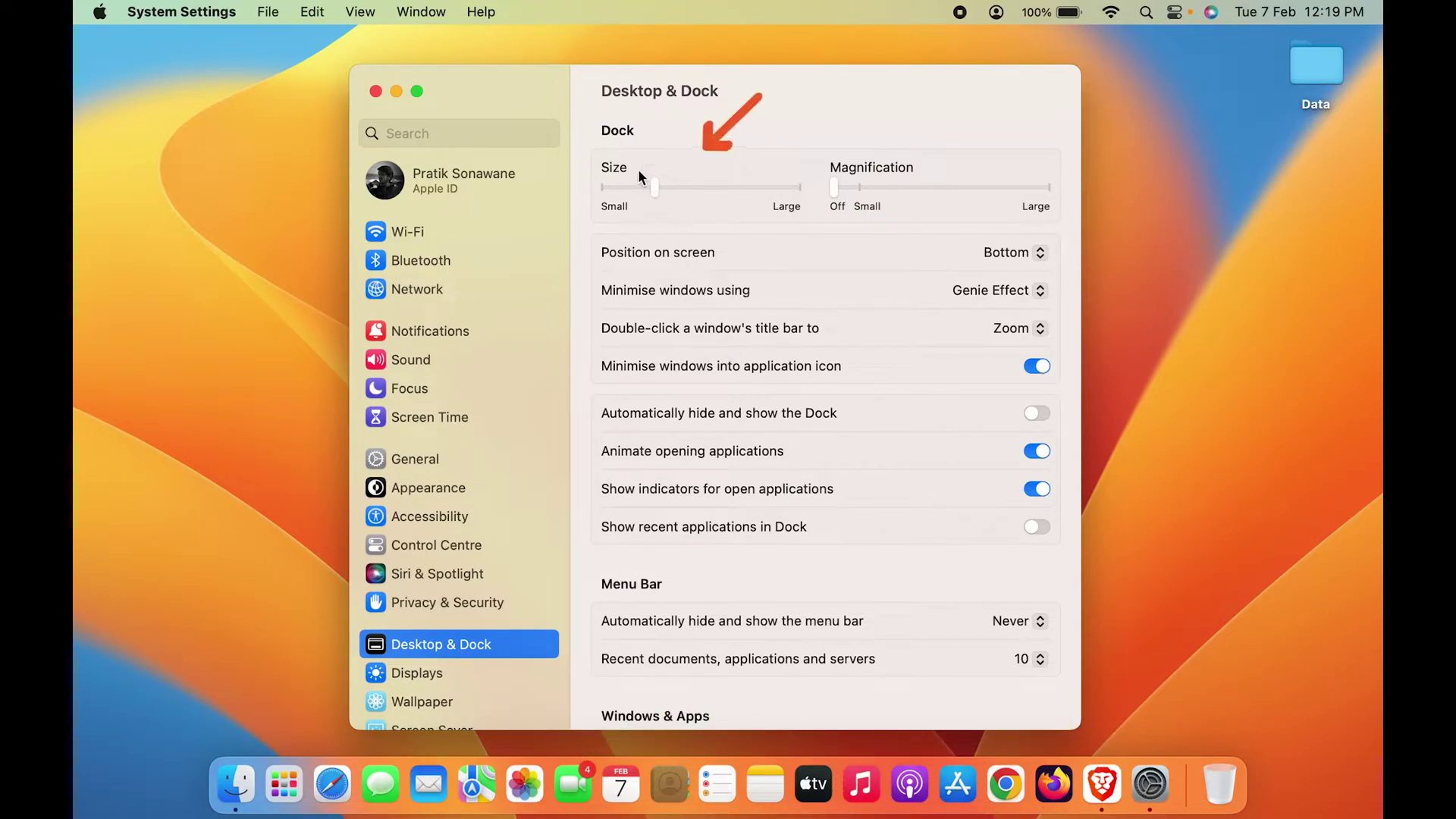
Step: Nudge the Dock Size slider slightly toward Large
{"action": "mouse_move", "coordinate": [655, 196]}
{"action": "left_mouse_down"}
{"action": "mouse_move", "coordinate": [730, 197]}
{"action": "mouse_move", "coordinate": [633, 191]}
{"action": "mouse_move", "coordinate": [665, 203]}
{"action": "left_mouse_up"}
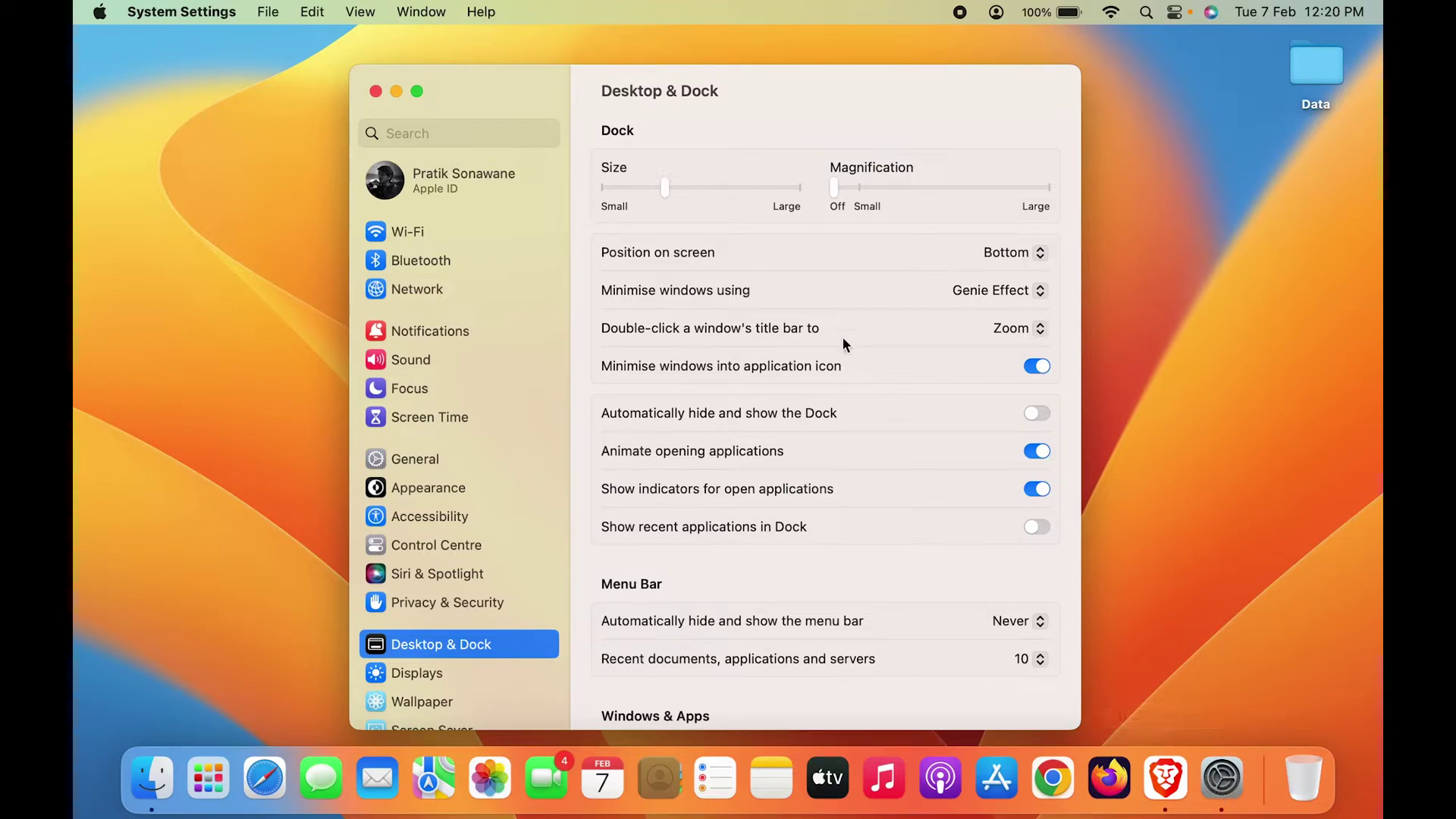
Step: Turn on magnification, push it to Large, then settle it about a third from Small
{"action": "left_click", "coordinate": [857, 187]}
{"action": "left_click_drag", "start_coordinate": [859, 191], "coordinate": [869, 187]}
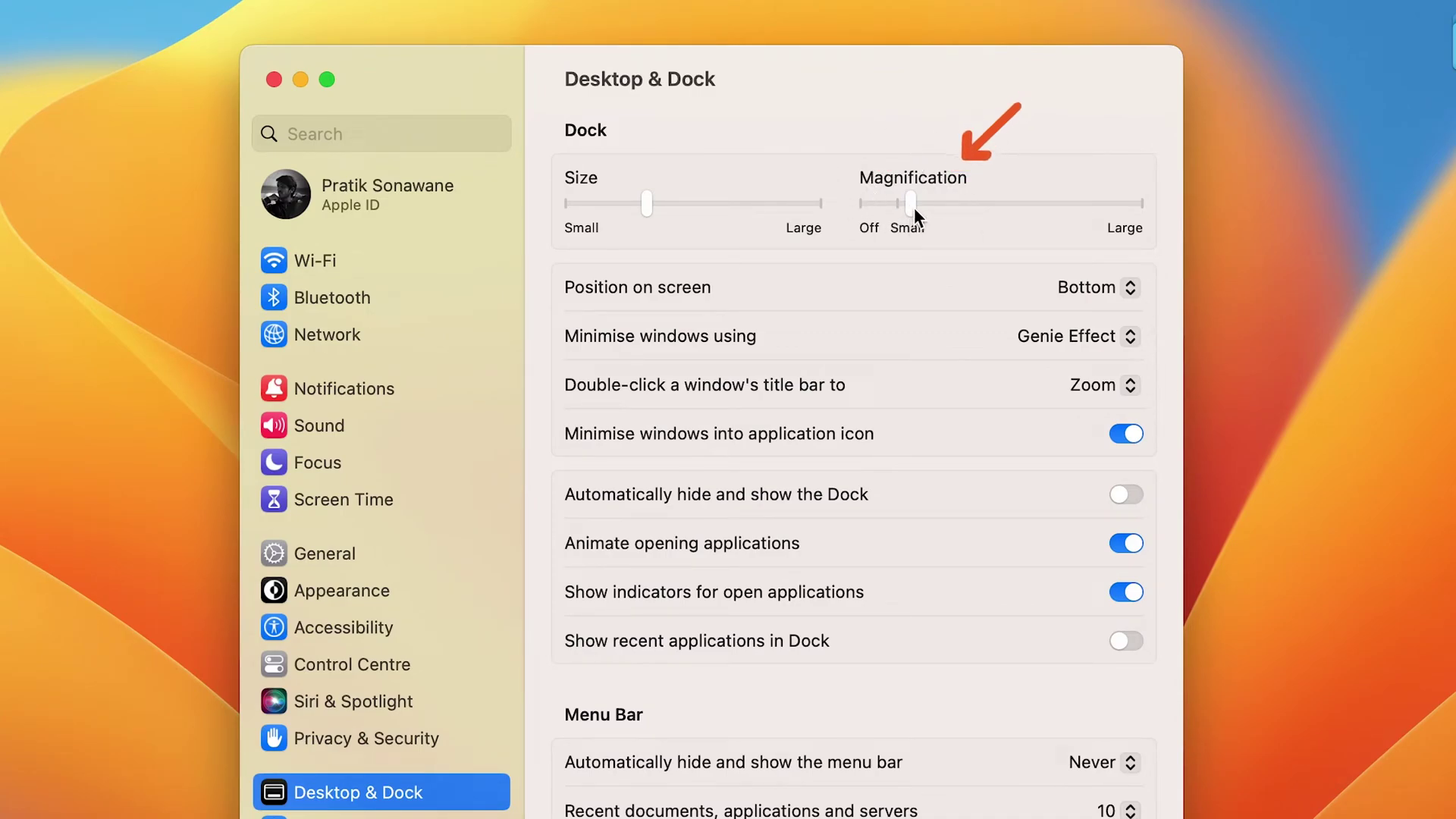
{"action": "left_click_drag", "start_coordinate": [914, 215], "coordinate": [953, 194]}
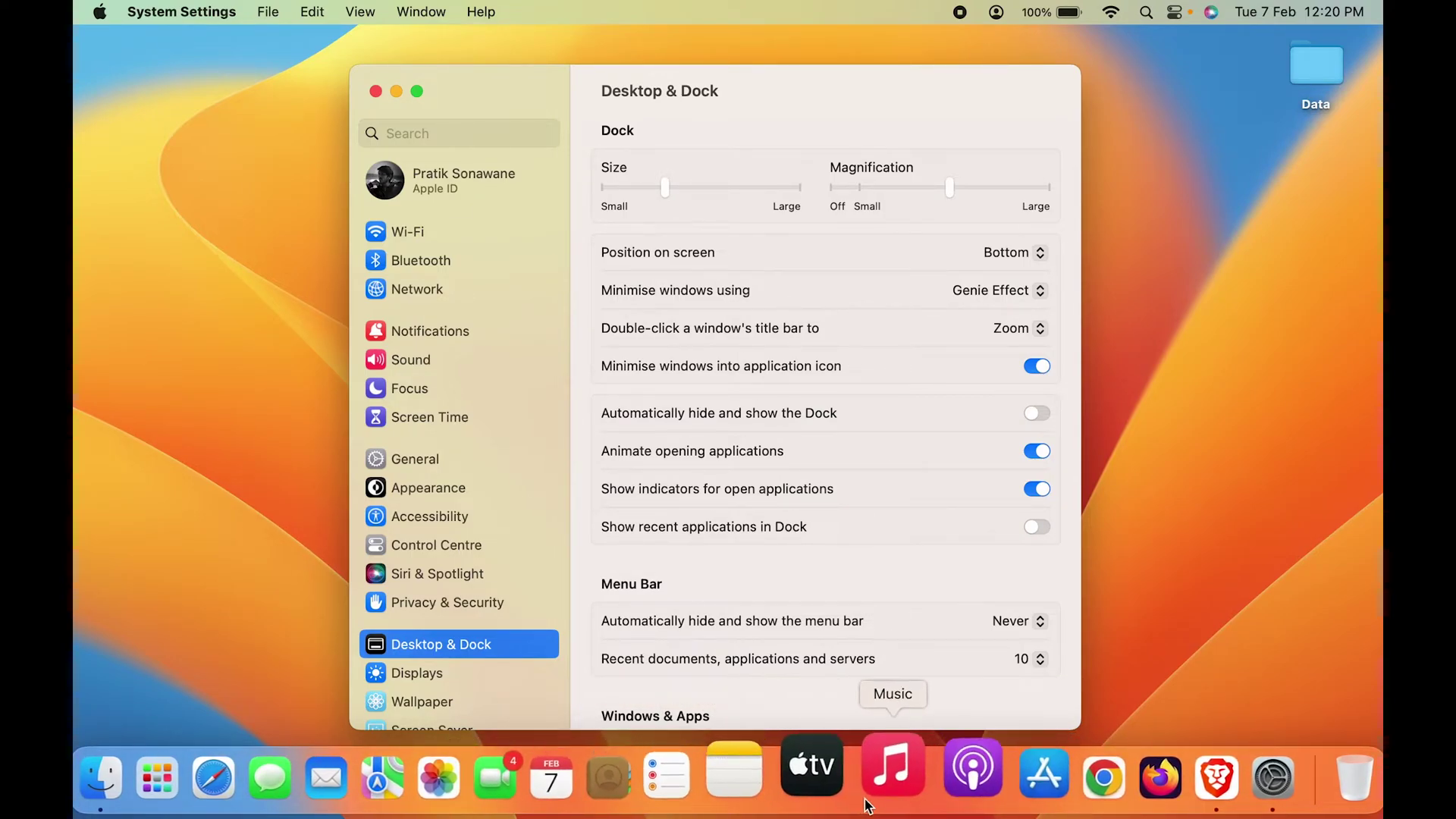
{"action": "left_click_drag", "start_coordinate": [950, 196], "coordinate": [1055, 203]}
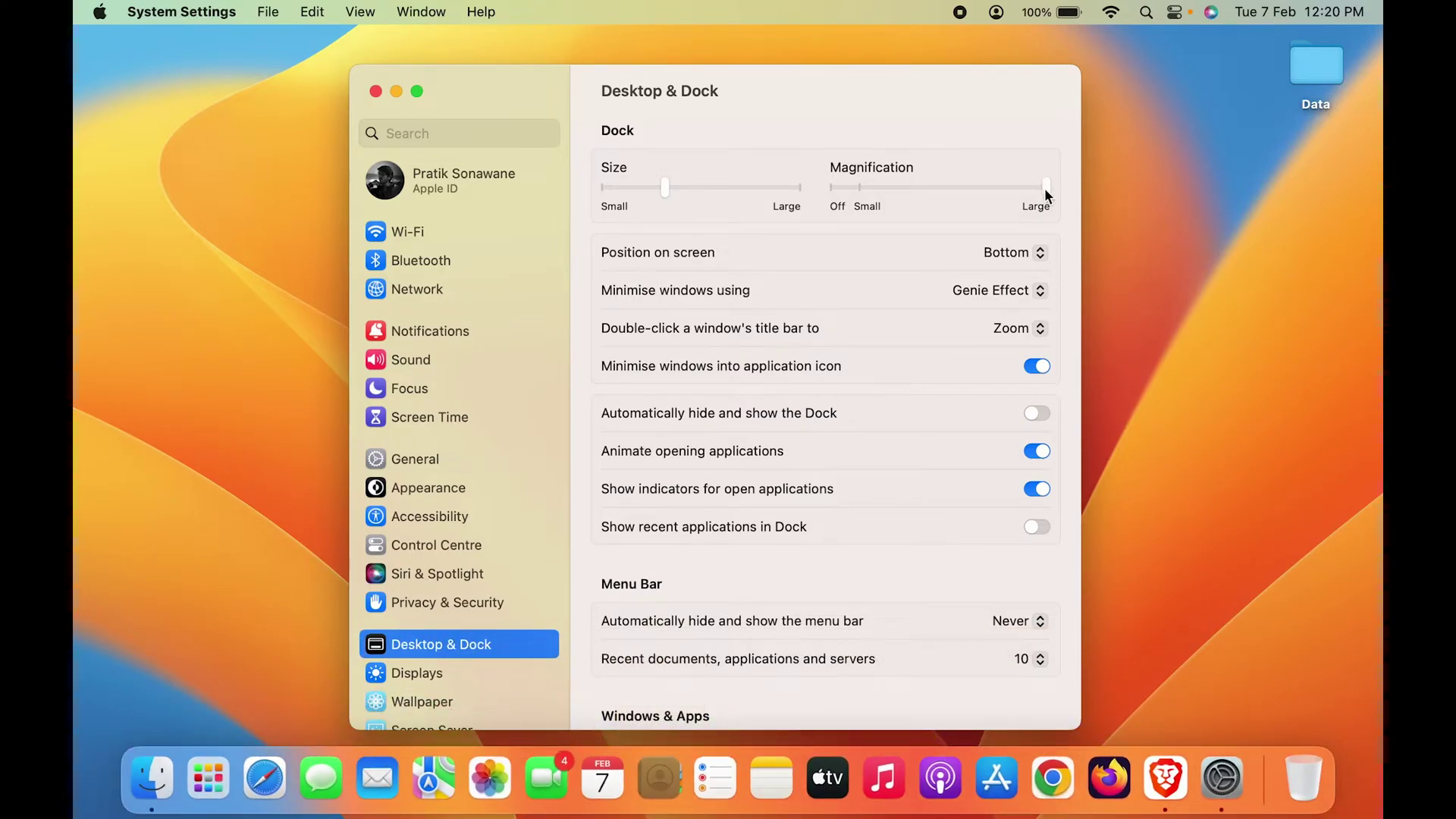
{"action": "left_click_drag", "start_coordinate": [1045, 187], "coordinate": [920, 195]}
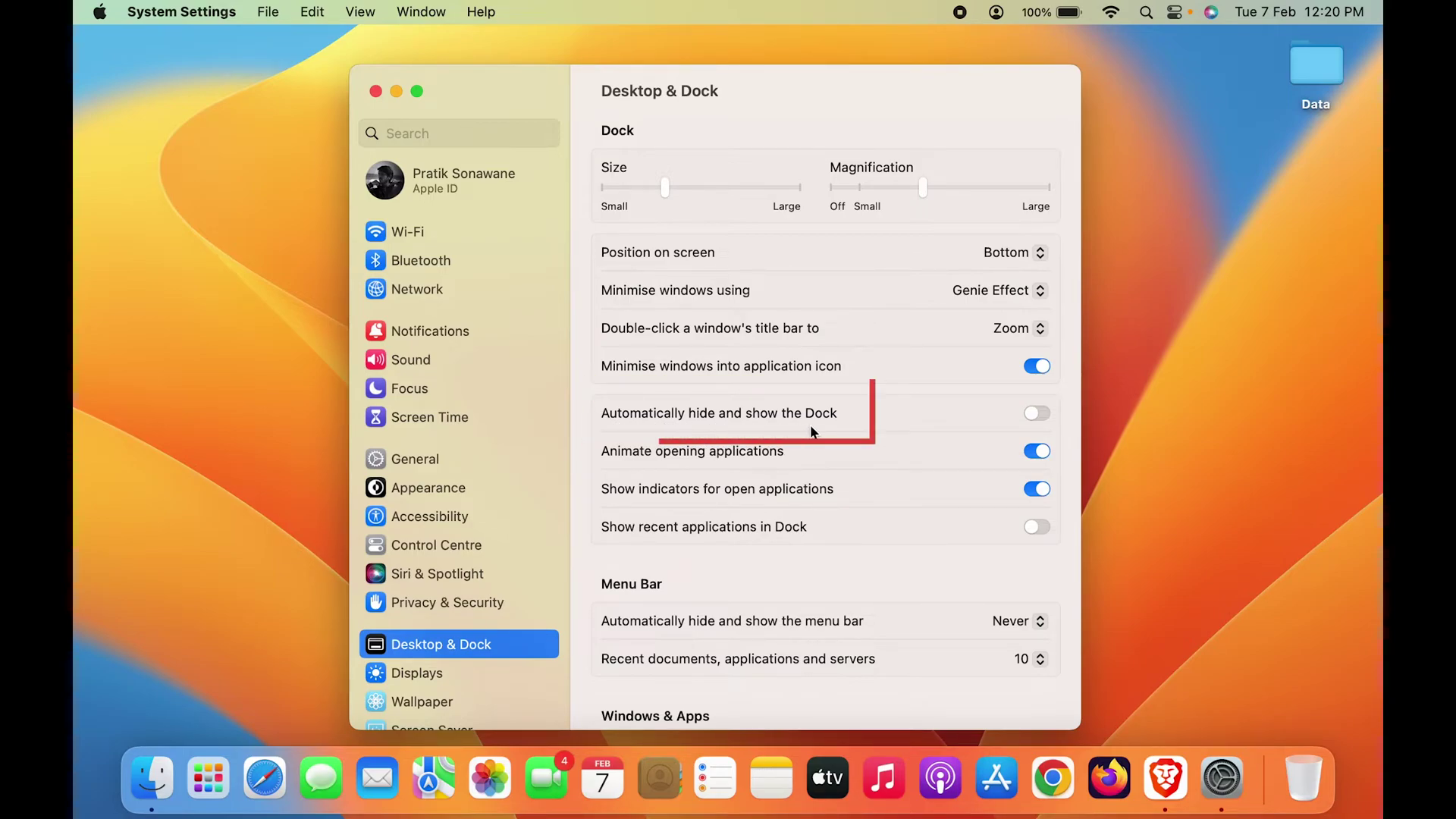
{"action": "left_click", "coordinate": [1034, 415]}
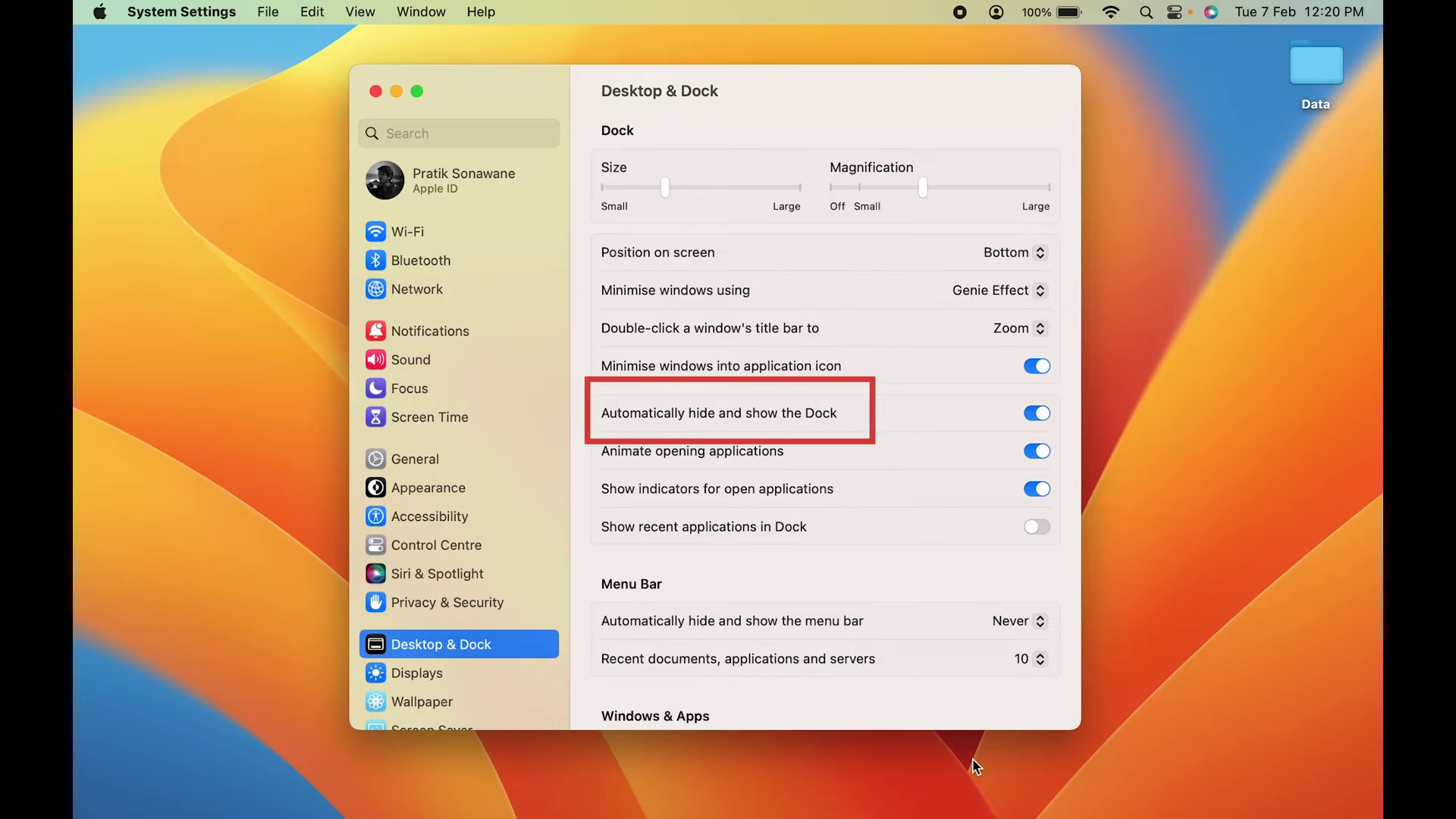
{"action": "mouse_move", "coordinate": [1019, 815]}
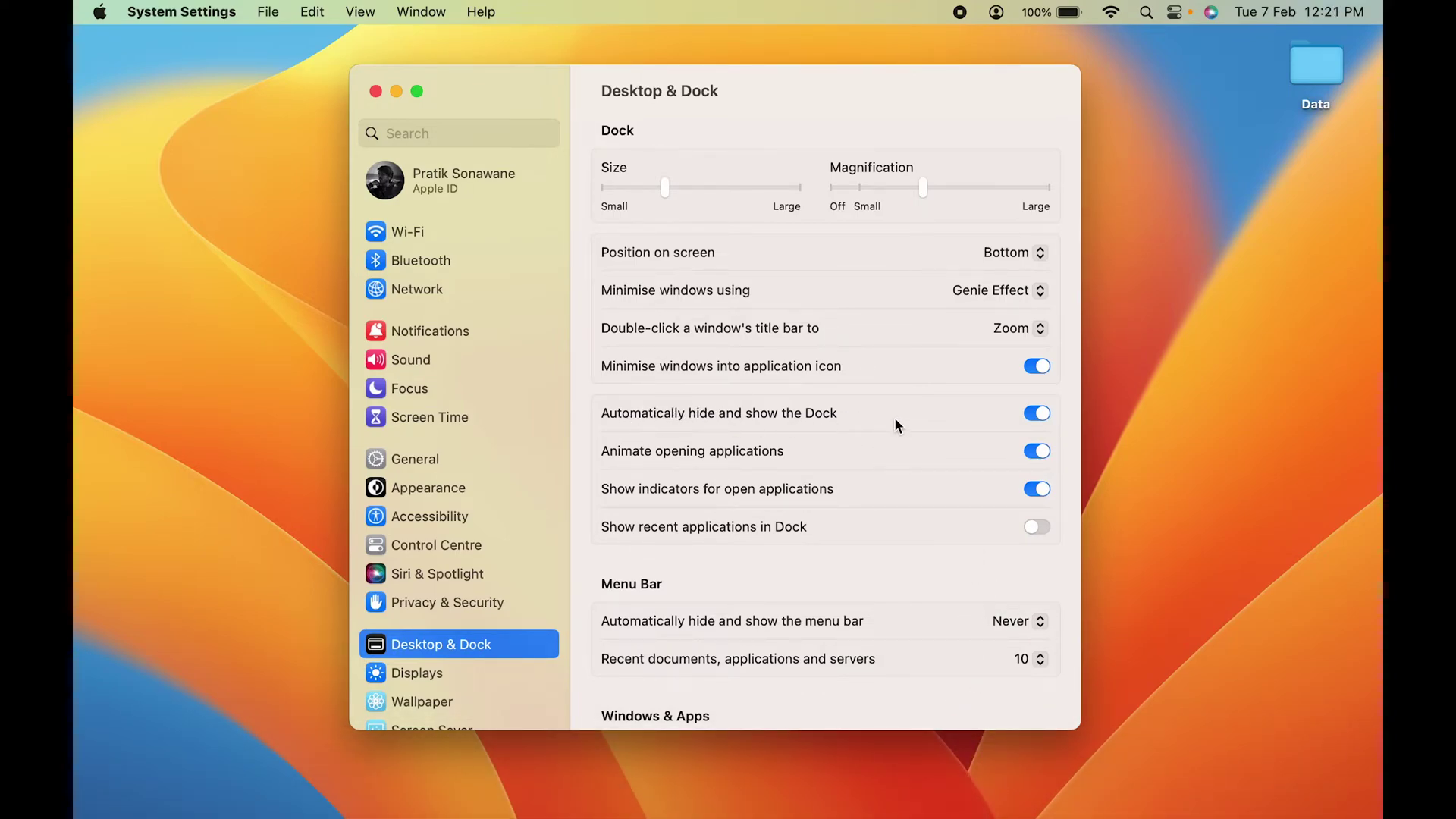
{"action": "left_click", "coordinate": [1036, 413]}
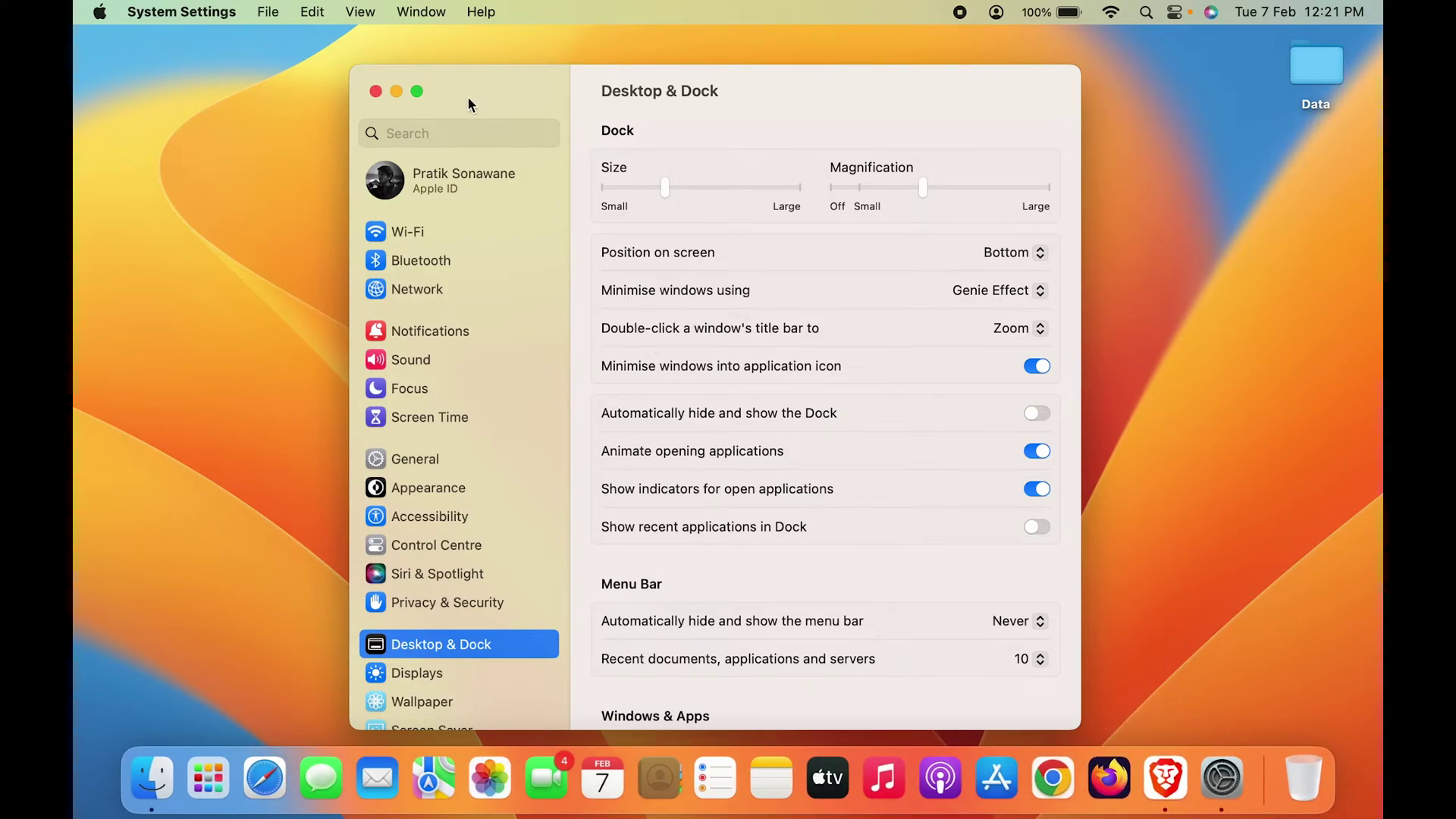
Step: Preview the Genie minimise animation, then switch 'Minimise windows using' to Scale Effect
{"action": "left_click", "coordinate": [396, 92]}
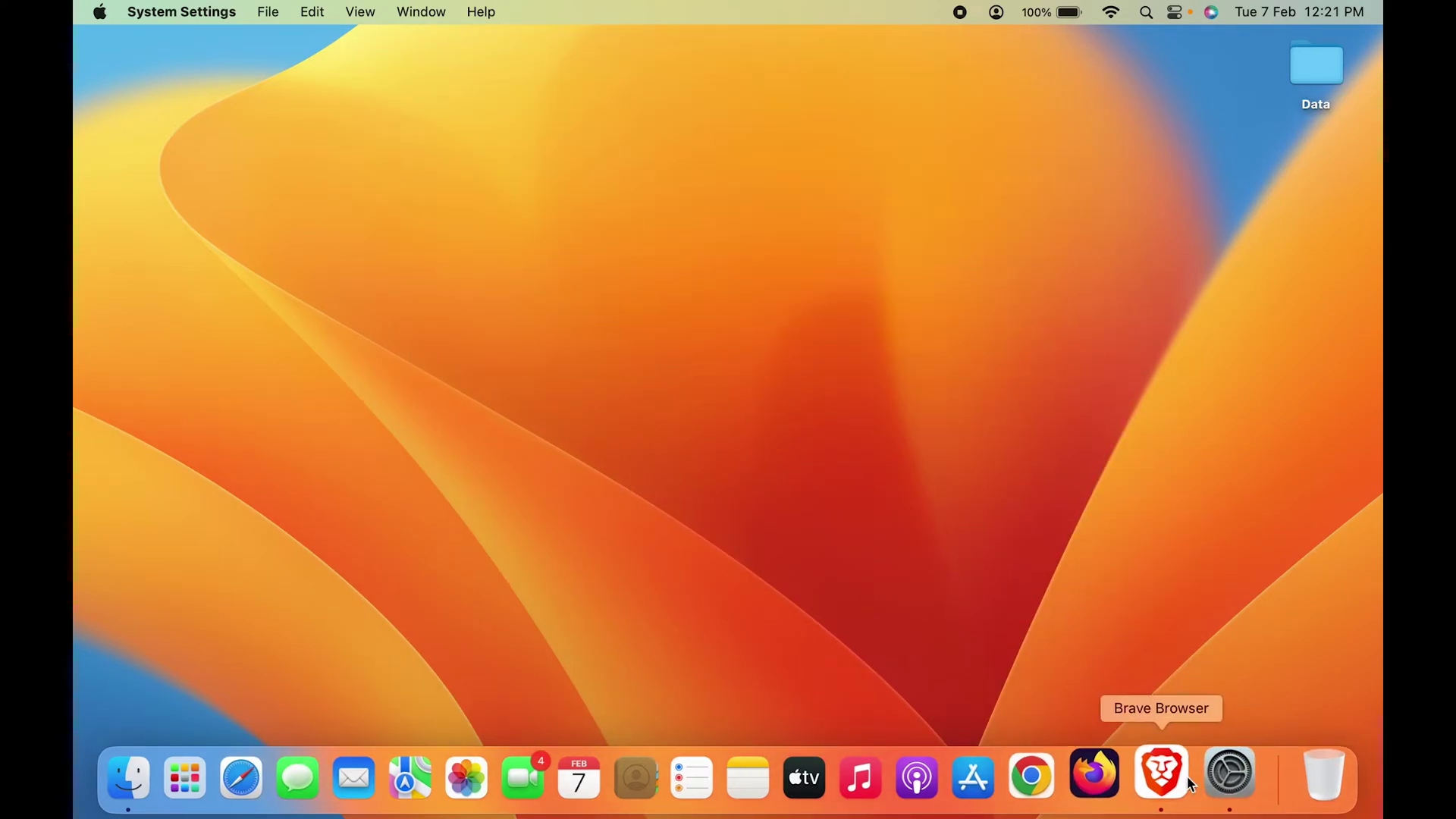
{"action": "left_click", "coordinate": [1220, 781]}
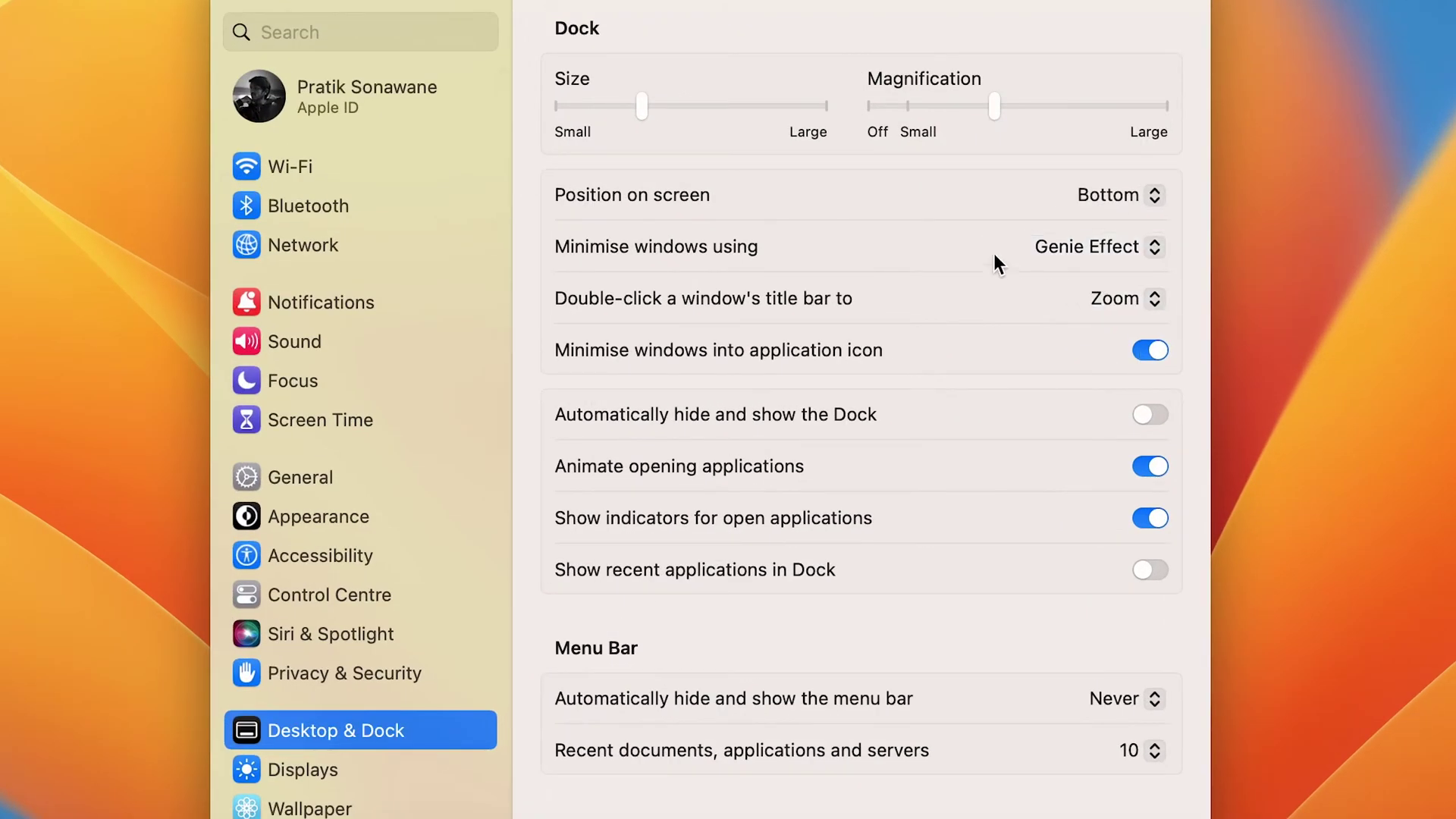
{"action": "left_click", "coordinate": [1151, 250]}
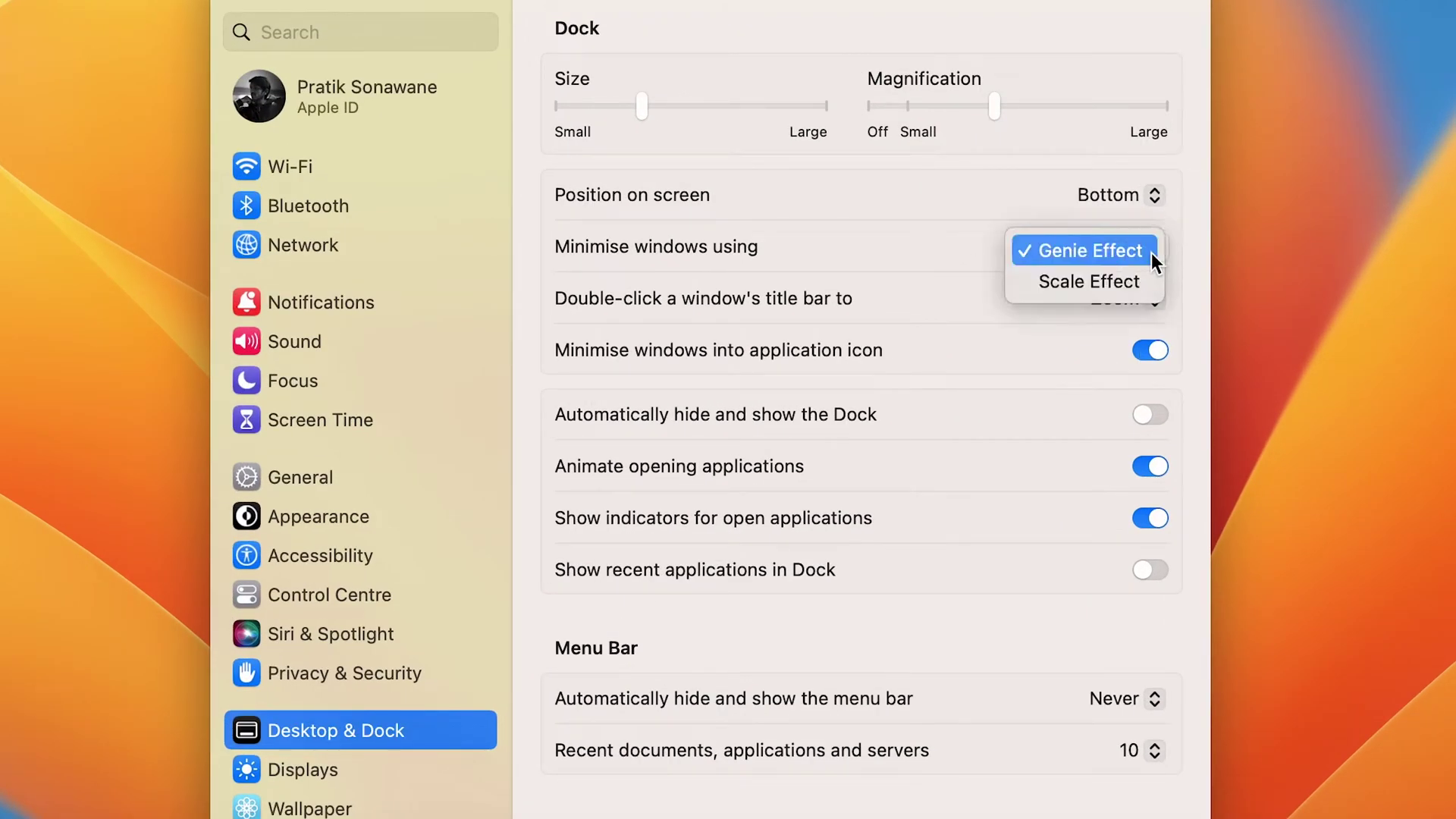
{"action": "left_click", "coordinate": [1084, 282]}
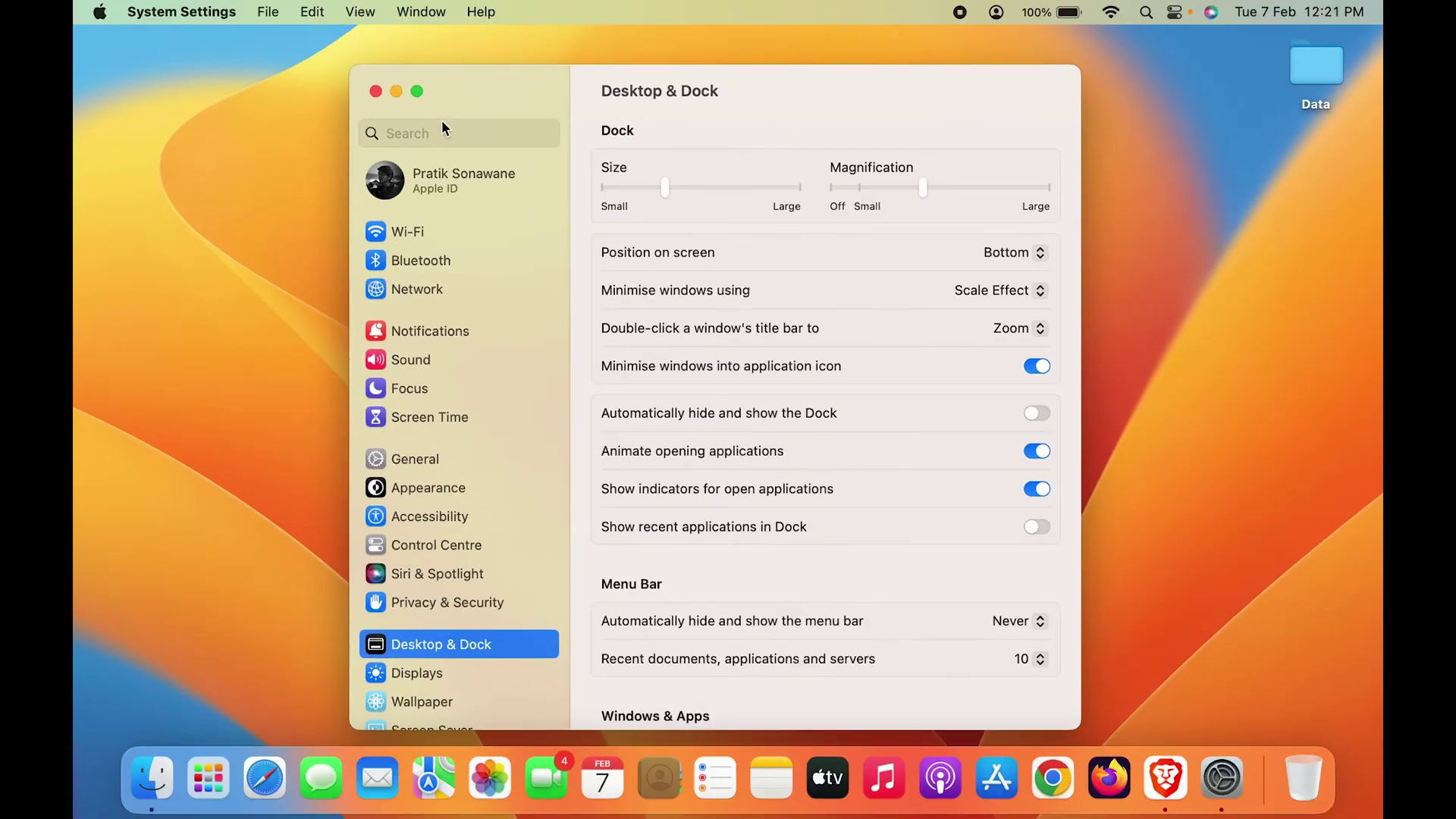
Step: Test Scale Effect, revert to Genie Effect, and leave the window minimised
{"action": "left_click", "coordinate": [396, 91]}
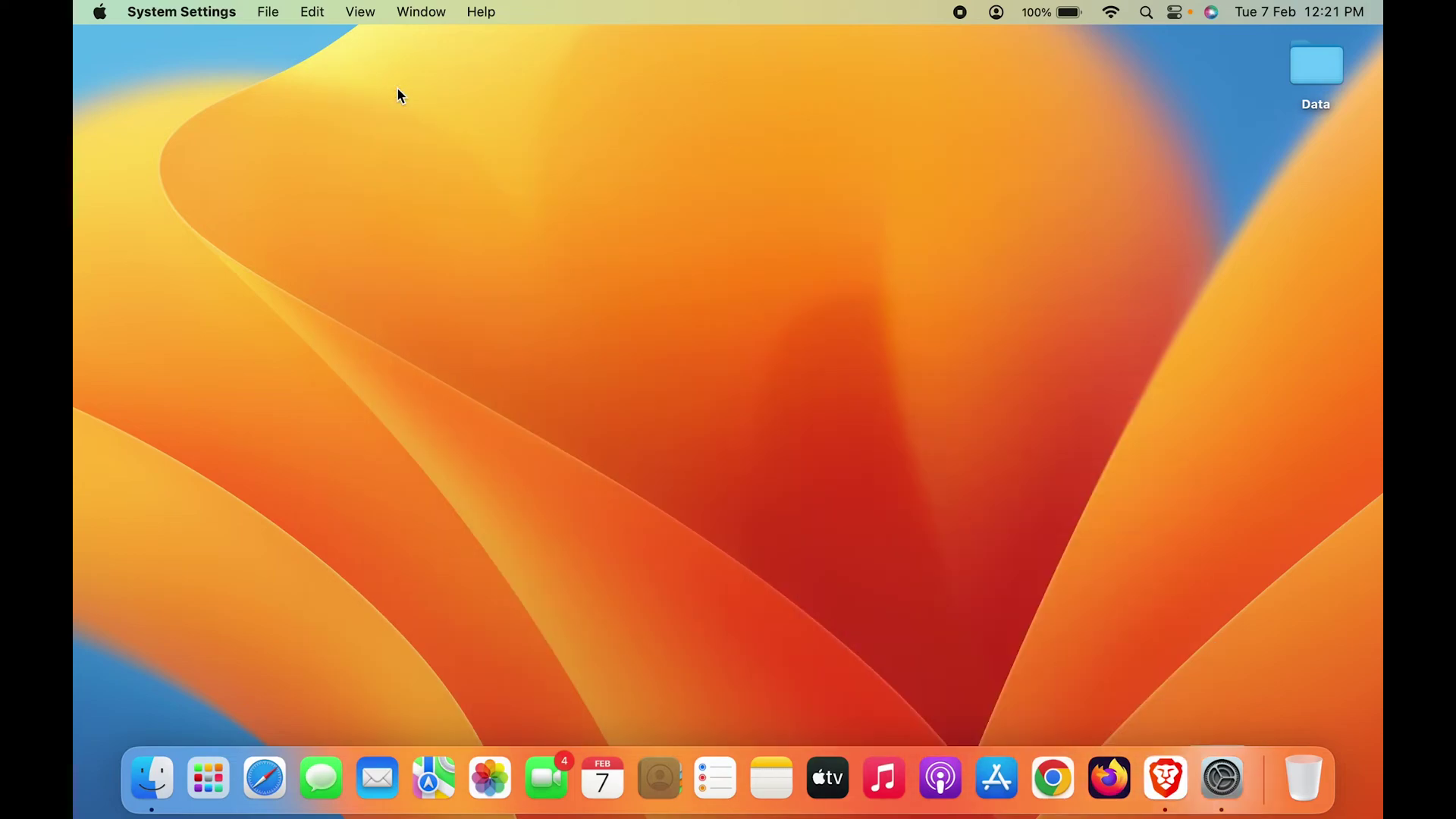
{"action": "left_click", "coordinate": [1235, 786]}
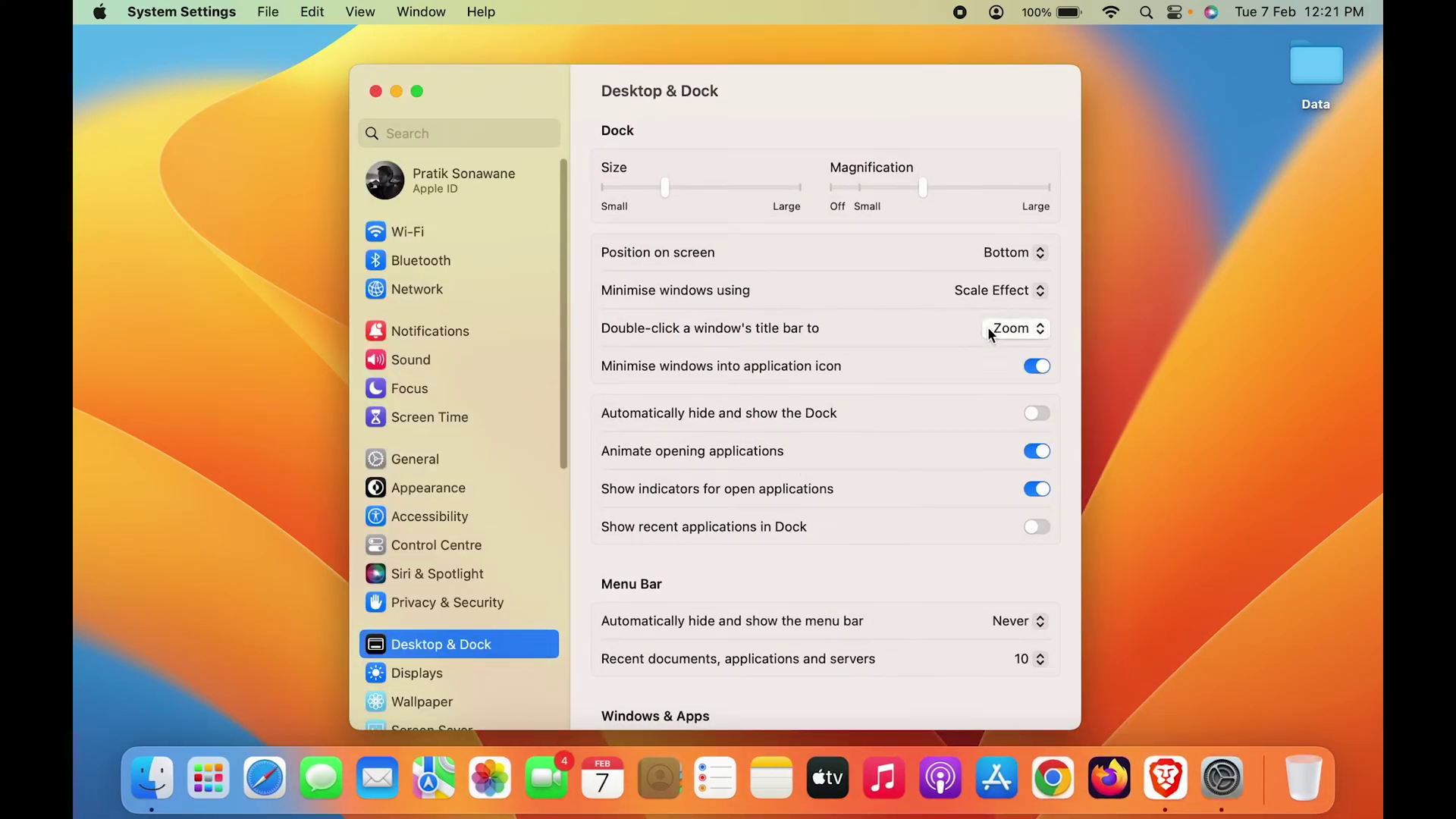
{"action": "left_click", "coordinate": [1033, 296]}
{"action": "left_click", "coordinate": [993, 271]}
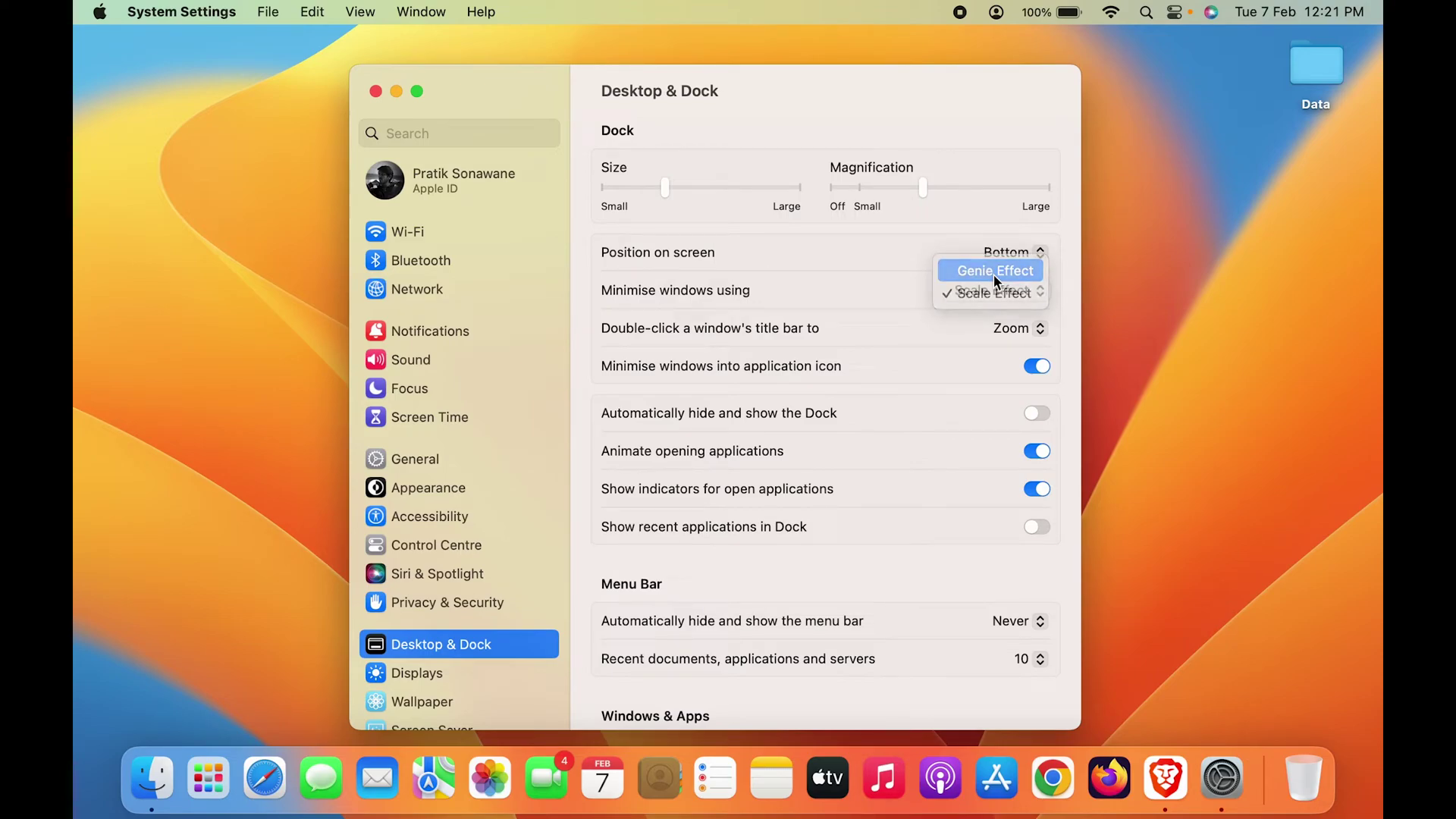
{"action": "left_click", "coordinate": [396, 91]}
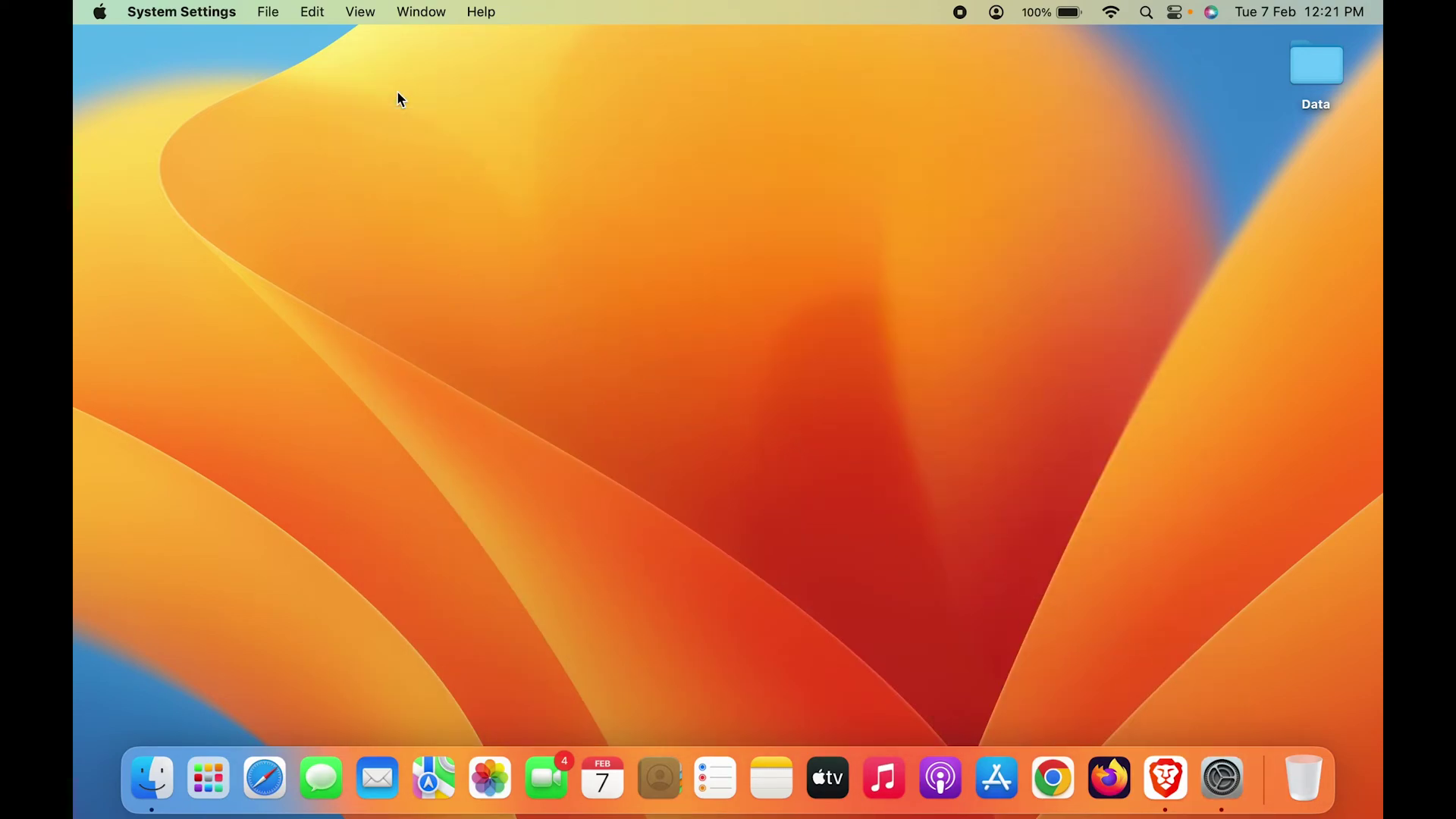
Step: Restore System Settings and move the Dock to Left, then Right, then back to Bottom
{"action": "left_click", "coordinate": [1227, 773]}
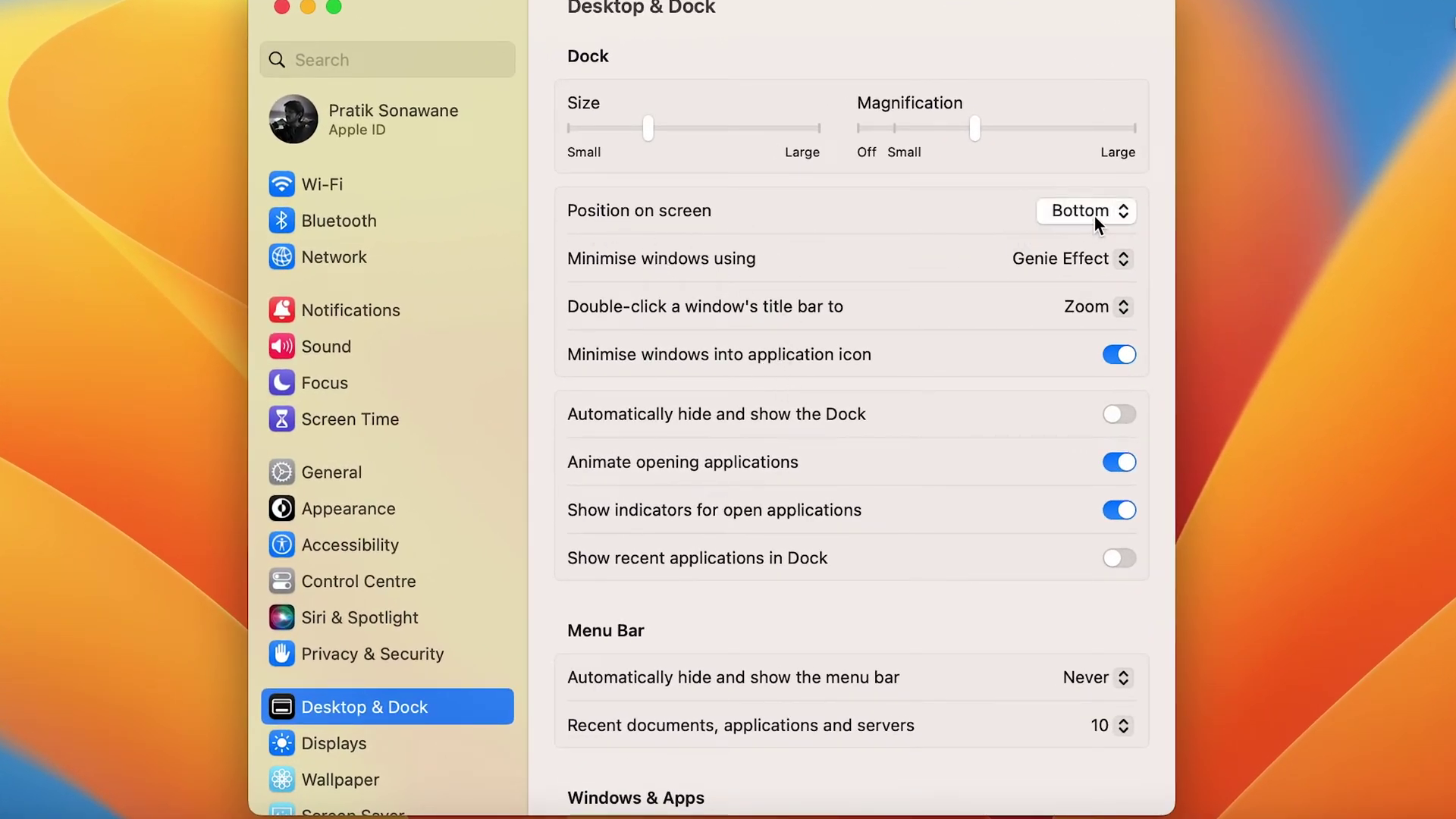
{"action": "left_click", "coordinate": [1124, 213]}
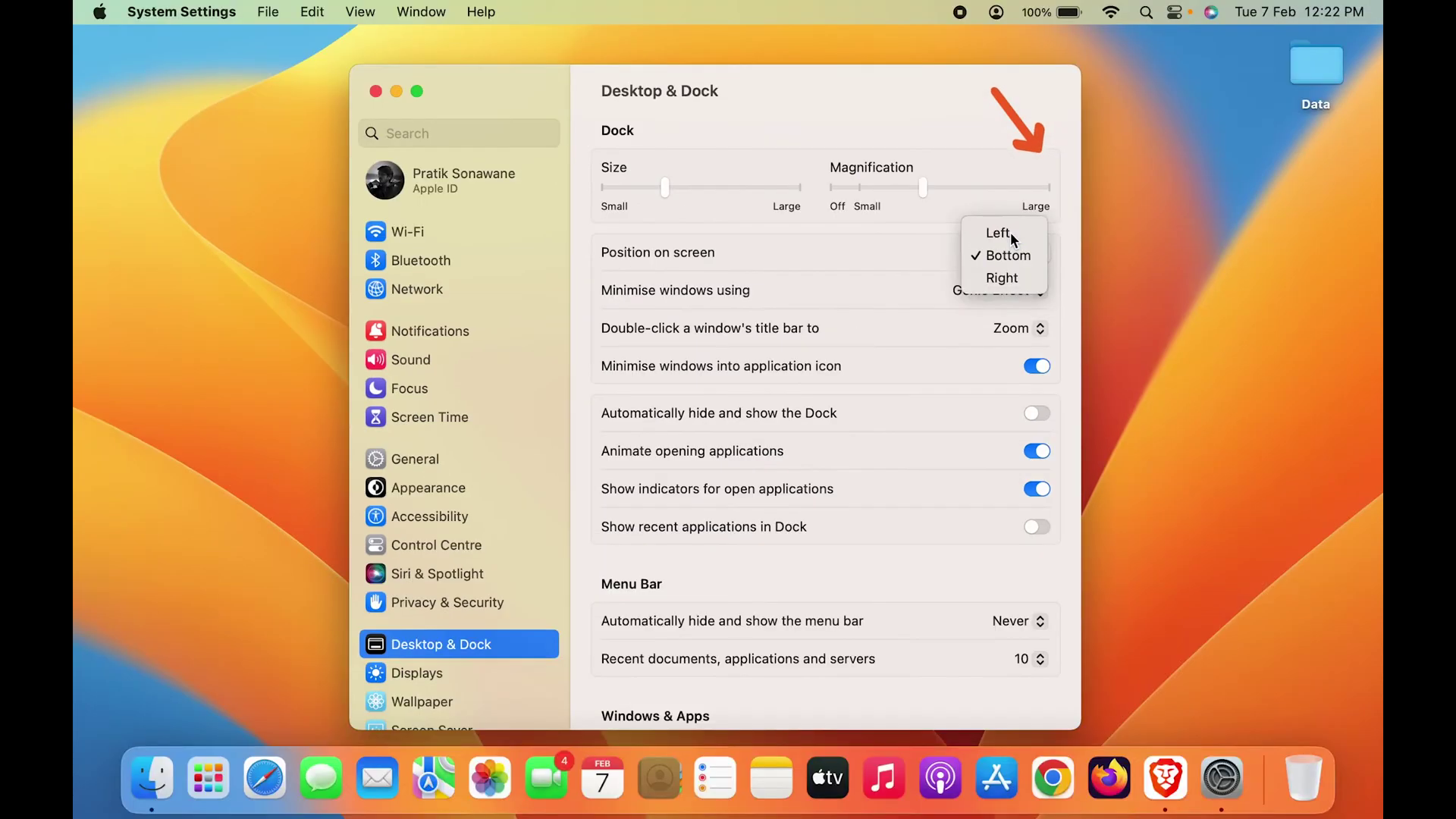
{"action": "left_click", "coordinate": [1085, 185]}
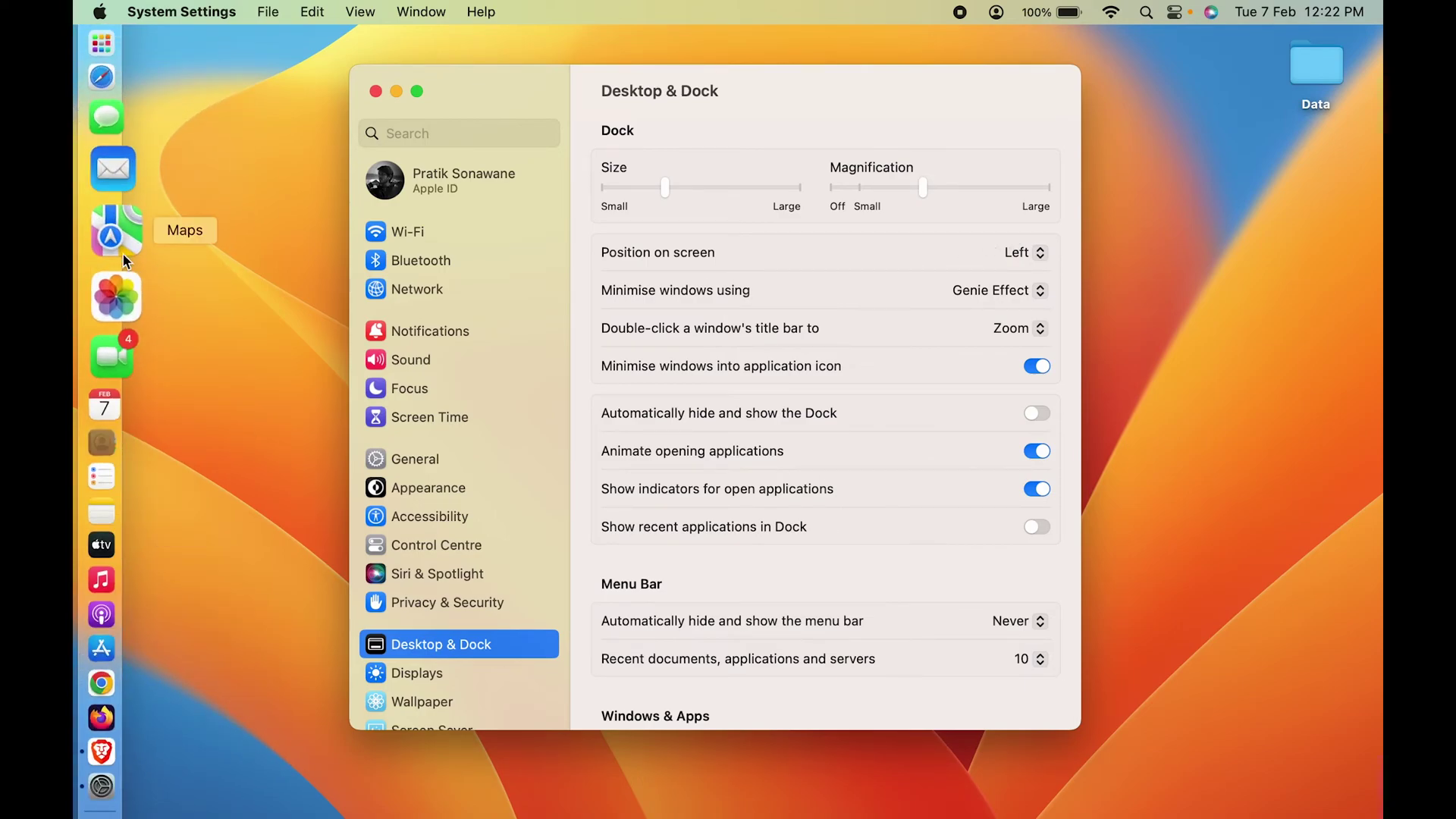
{"action": "left_click", "coordinate": [1038, 261]}
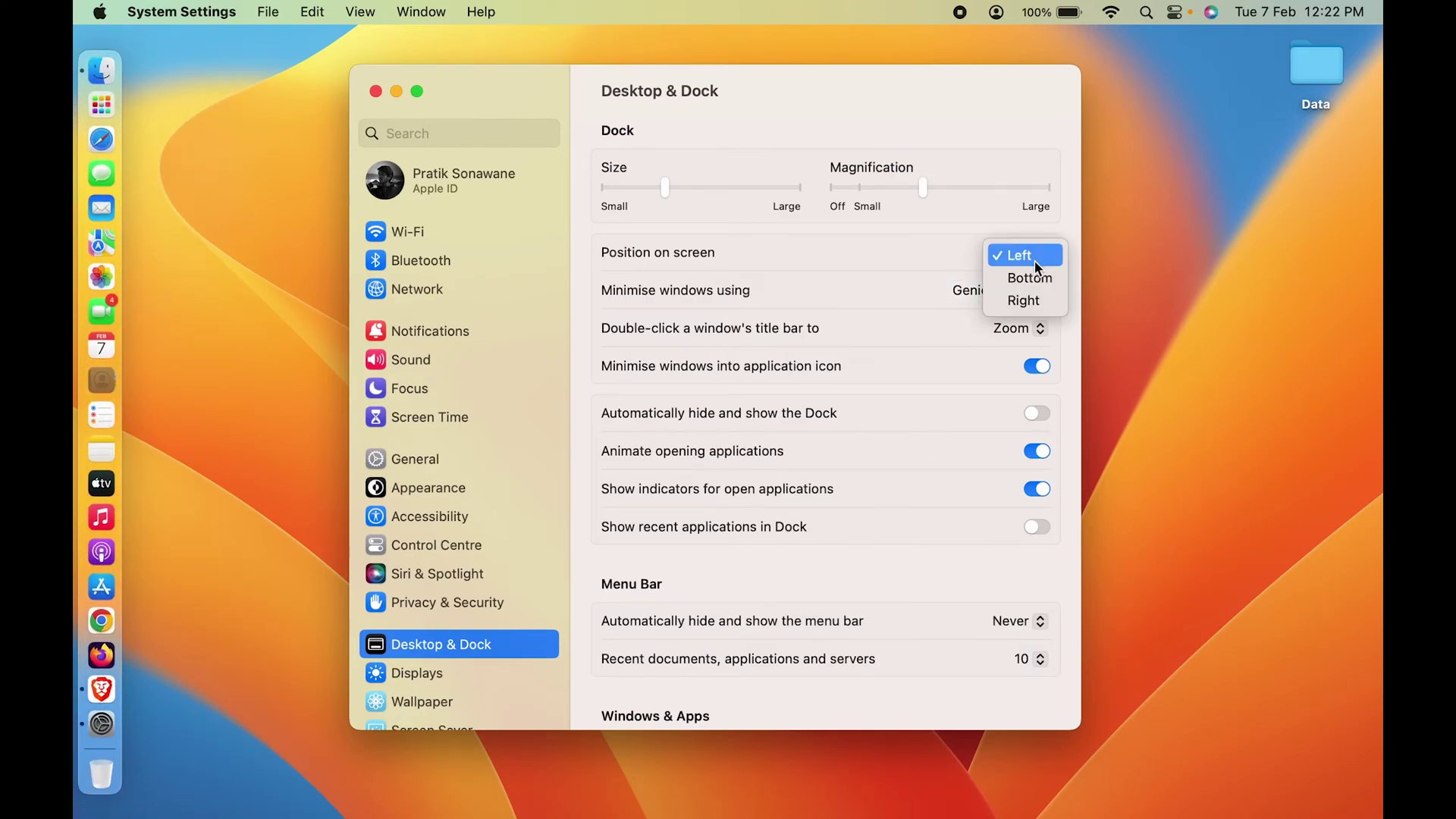
{"action": "left_click", "coordinate": [1034, 302]}
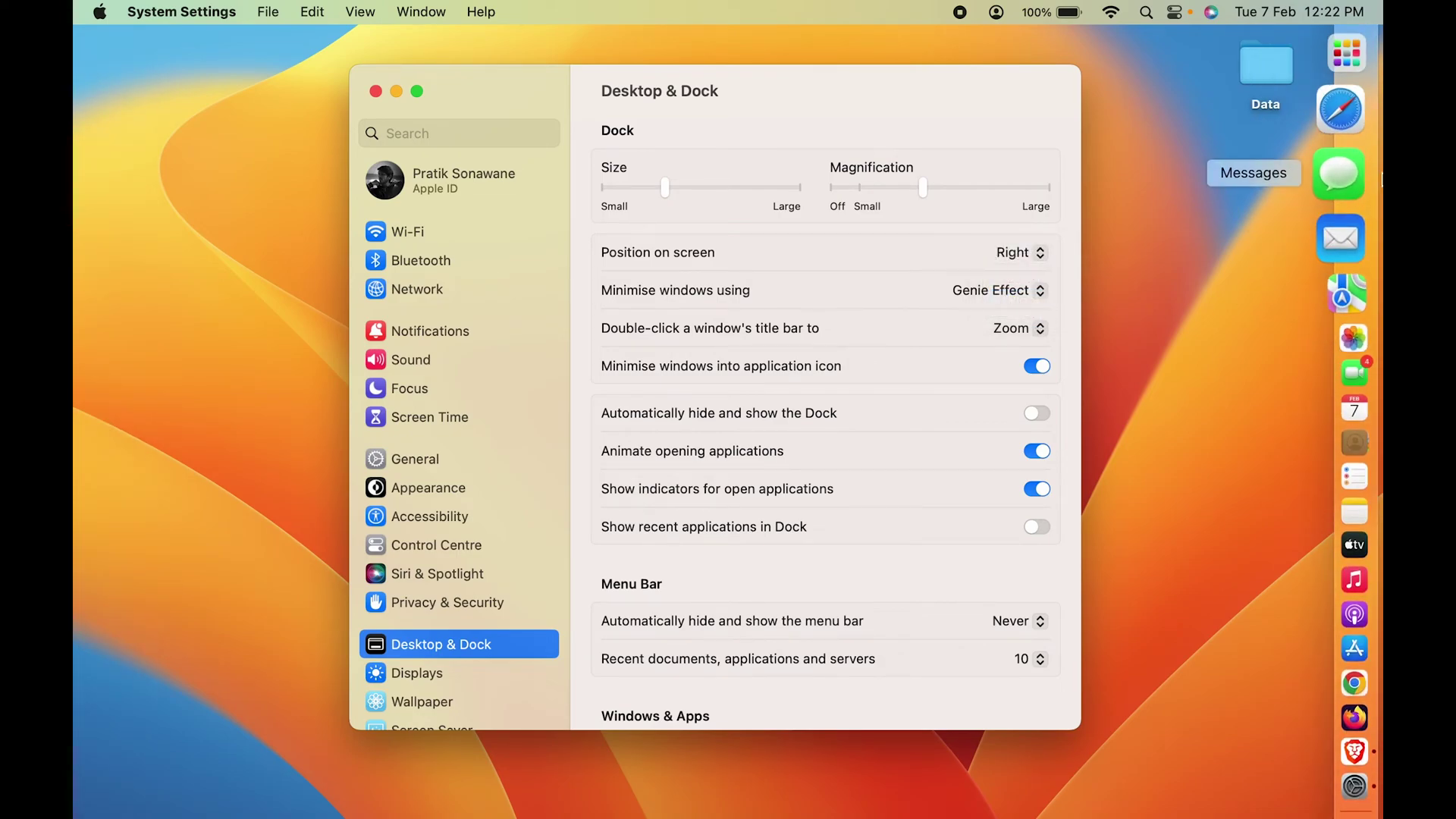
{"action": "left_click", "coordinate": [1037, 254]}
{"action": "left_click", "coordinate": [1019, 234]}
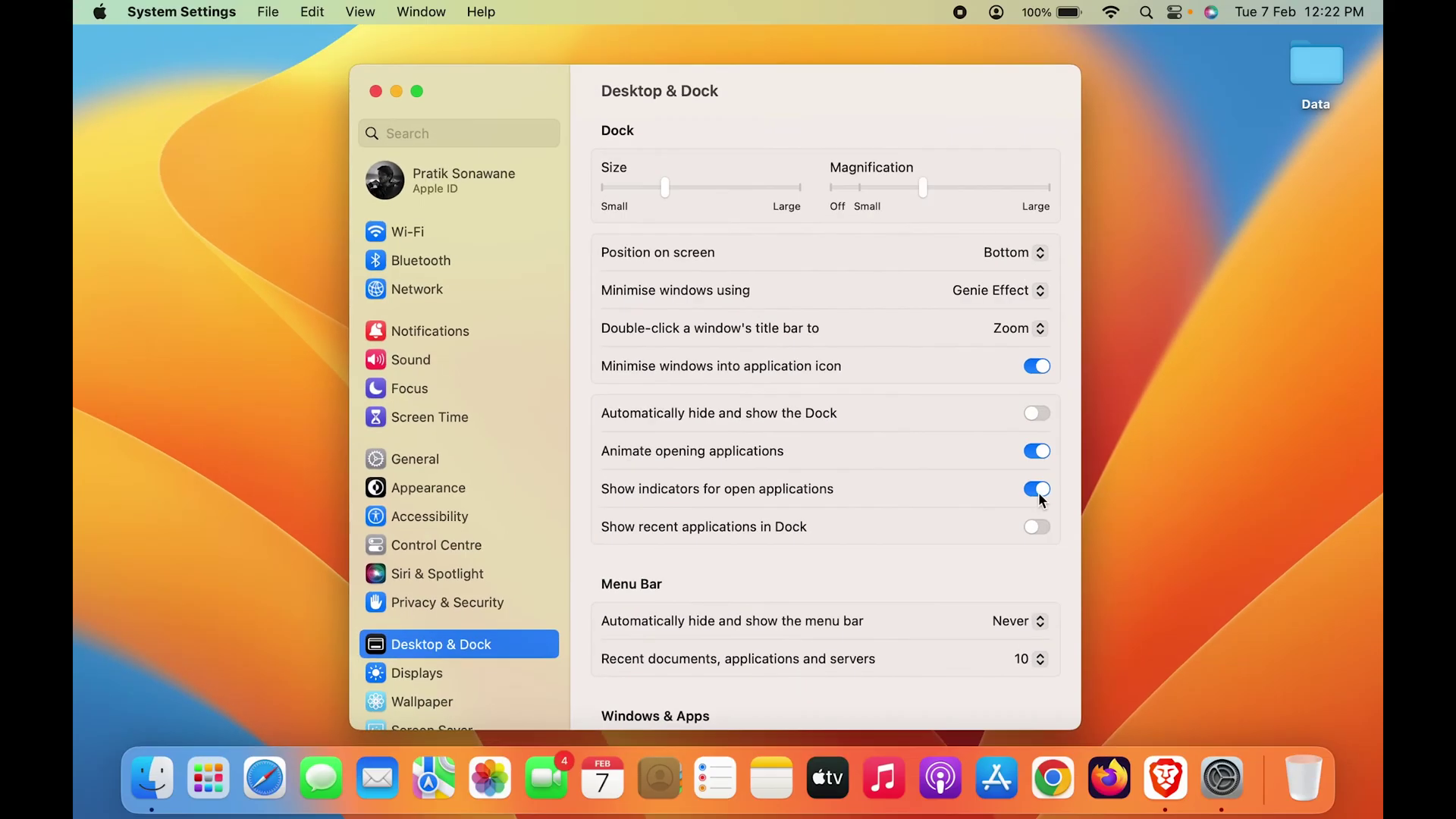
Step: Turn off 'Show indicators for open applications' and minimise System Settings into the Dock
{"action": "left_click", "coordinate": [1039, 489]}
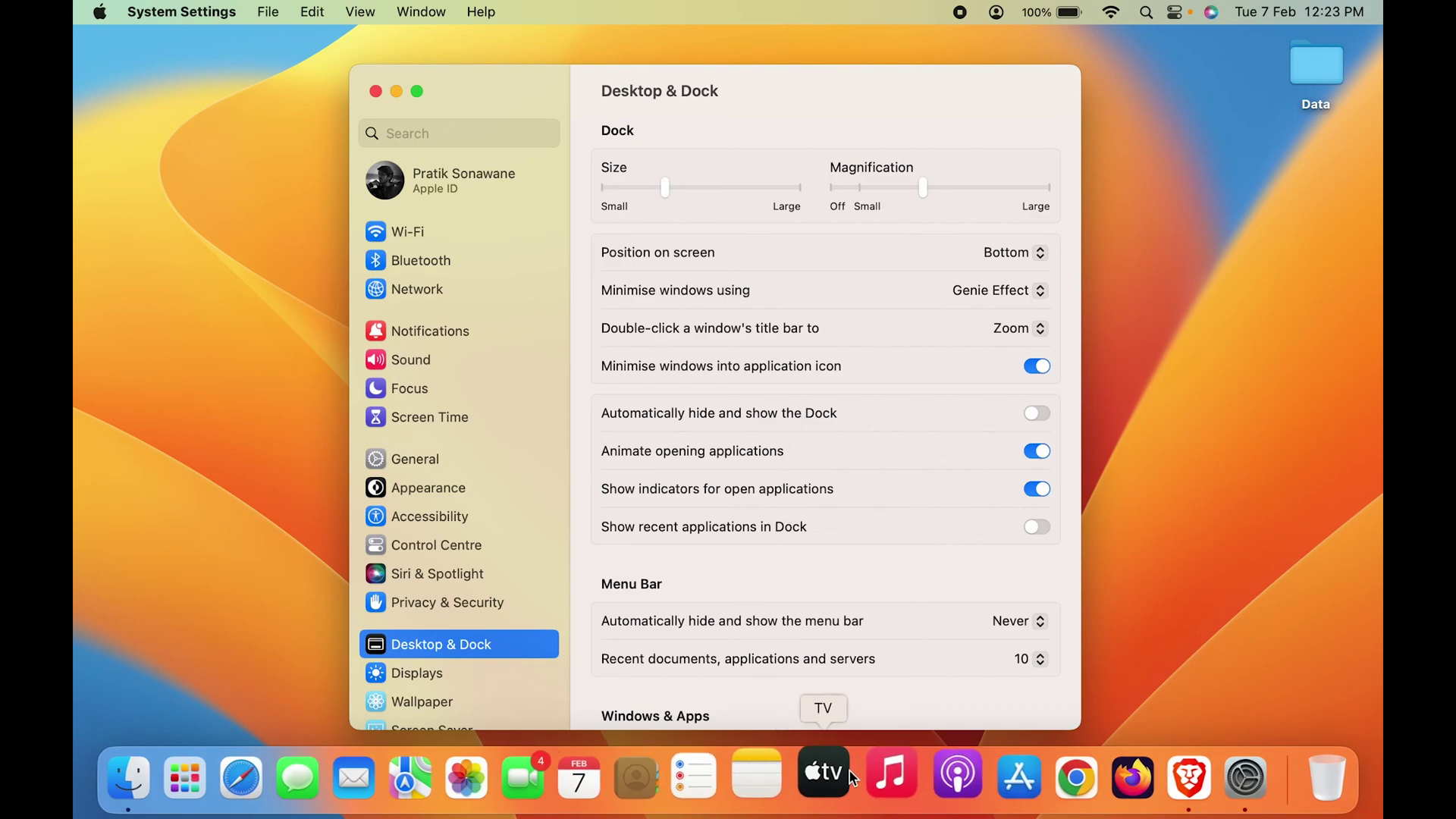
{"action": "left_click", "coordinate": [397, 90]}
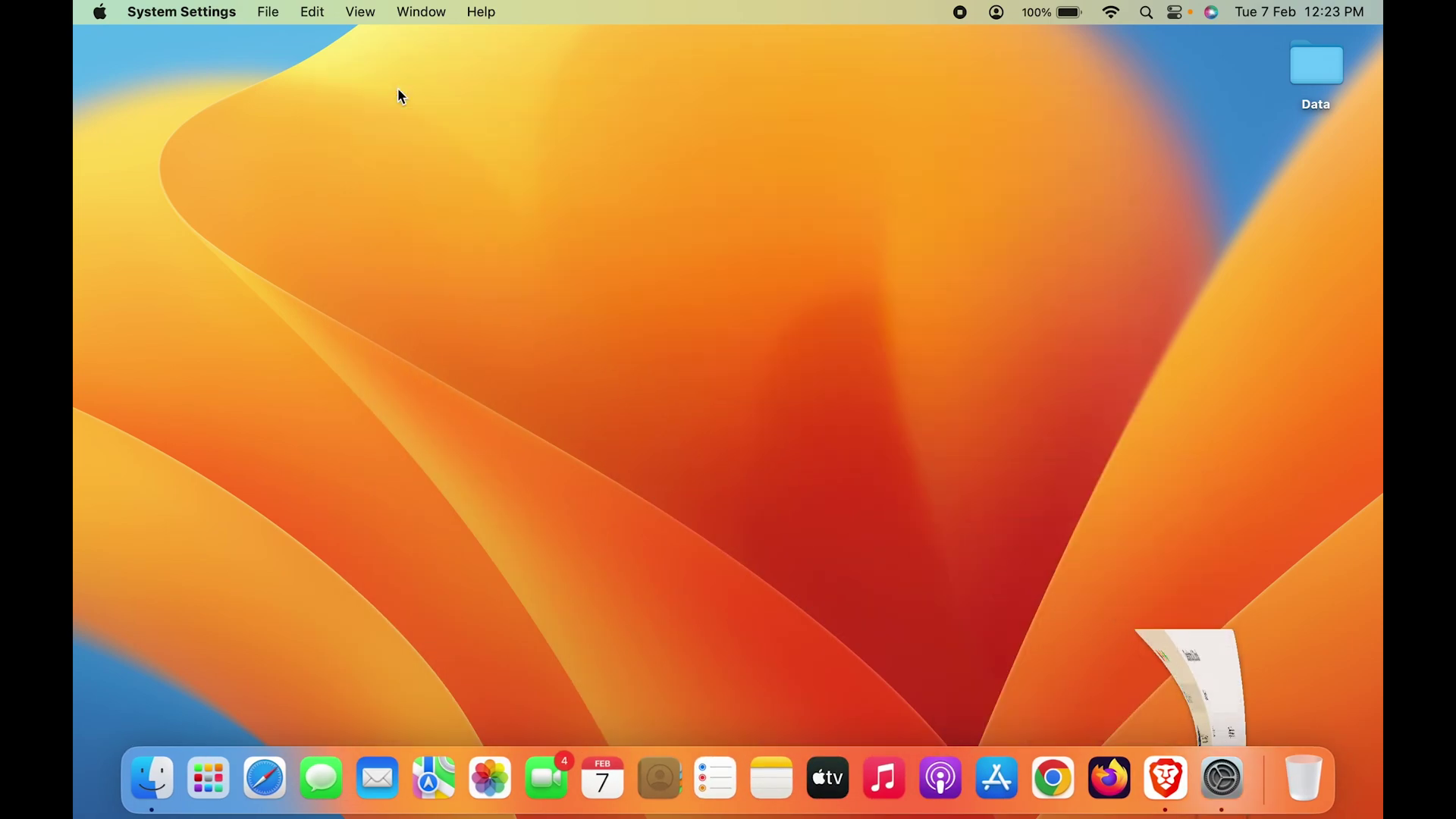